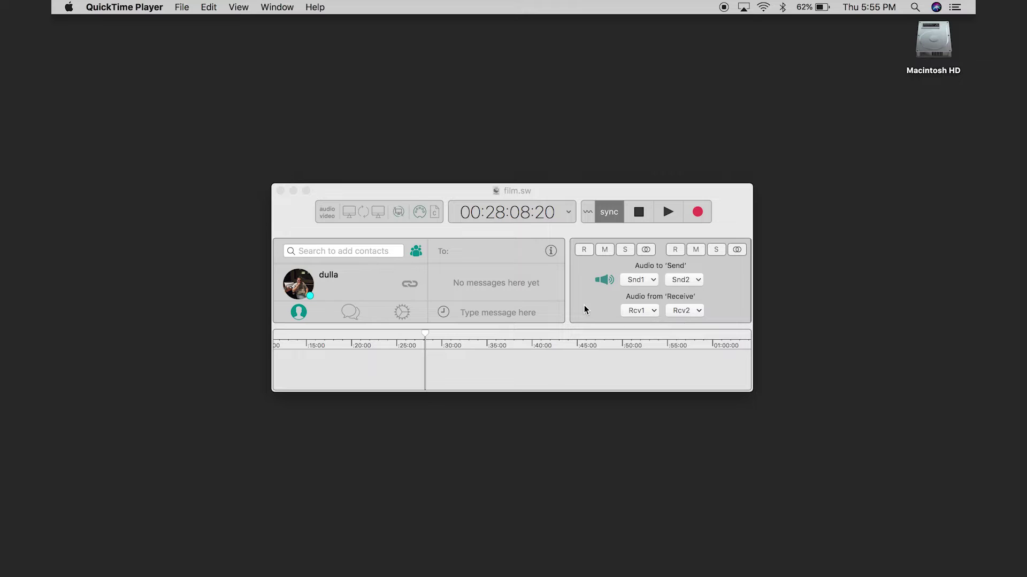
- Bring film.sw forward and keep Soundwhale's sample rate at 48000 and frame rate at 24 FPS
{"action": "left_click", "coordinate": [279, 203]}
{"action": "left_click", "coordinate": [110, 7]}
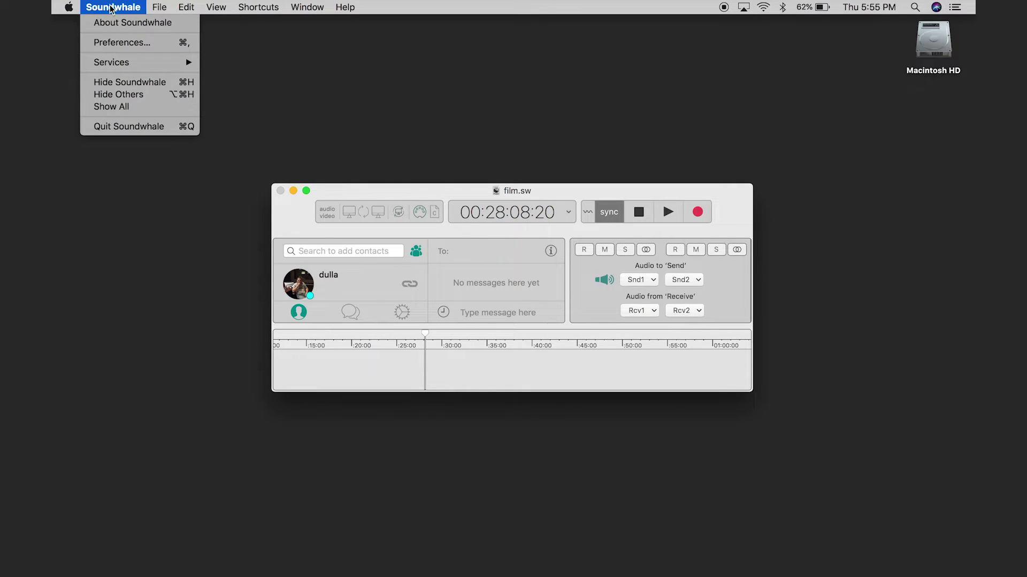
{"action": "left_click", "coordinate": [115, 37]}
{"action": "left_click", "coordinate": [509, 224]}
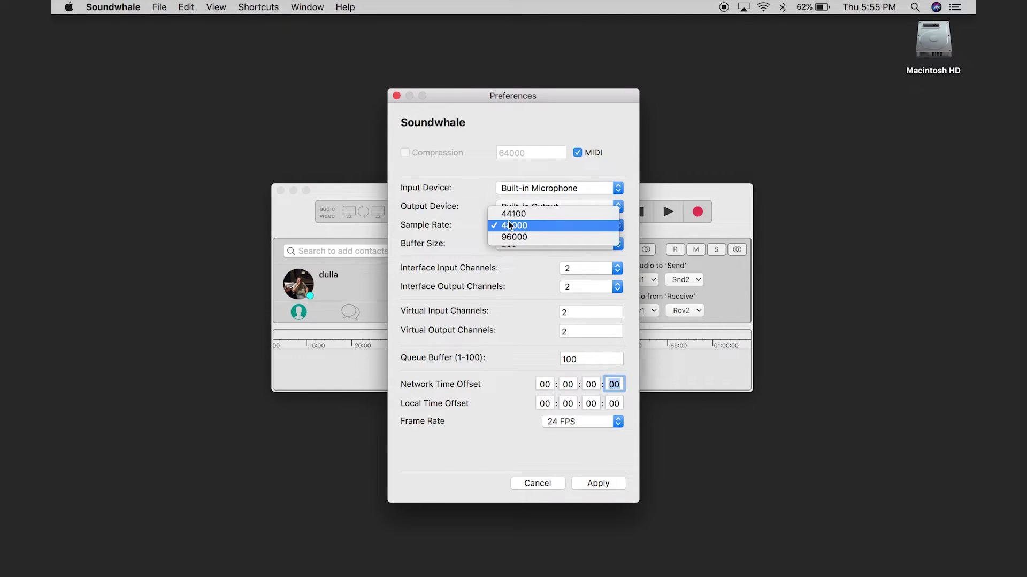
{"action": "left_click", "coordinate": [479, 244]}
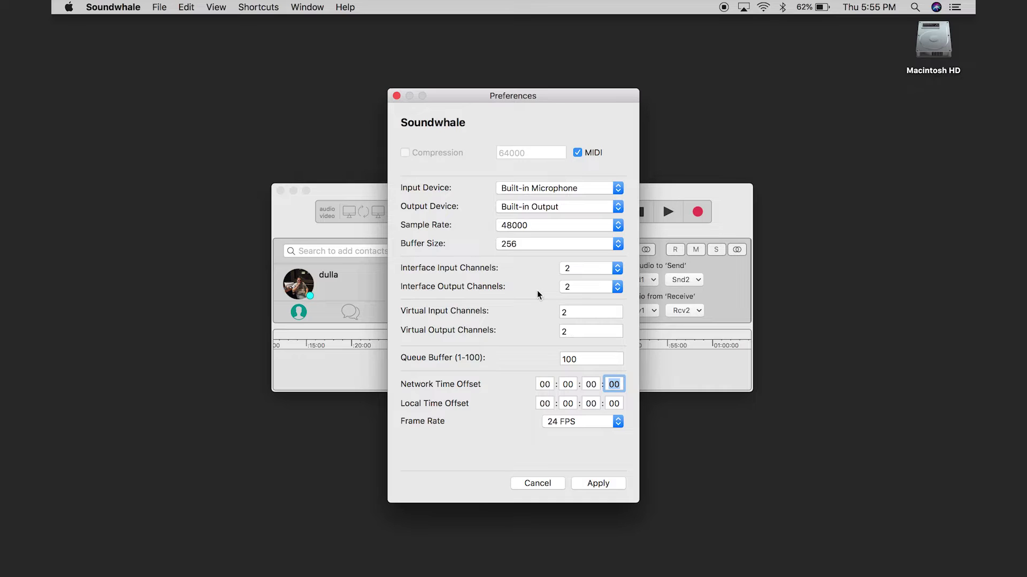
{"action": "left_click", "coordinate": [583, 422]}
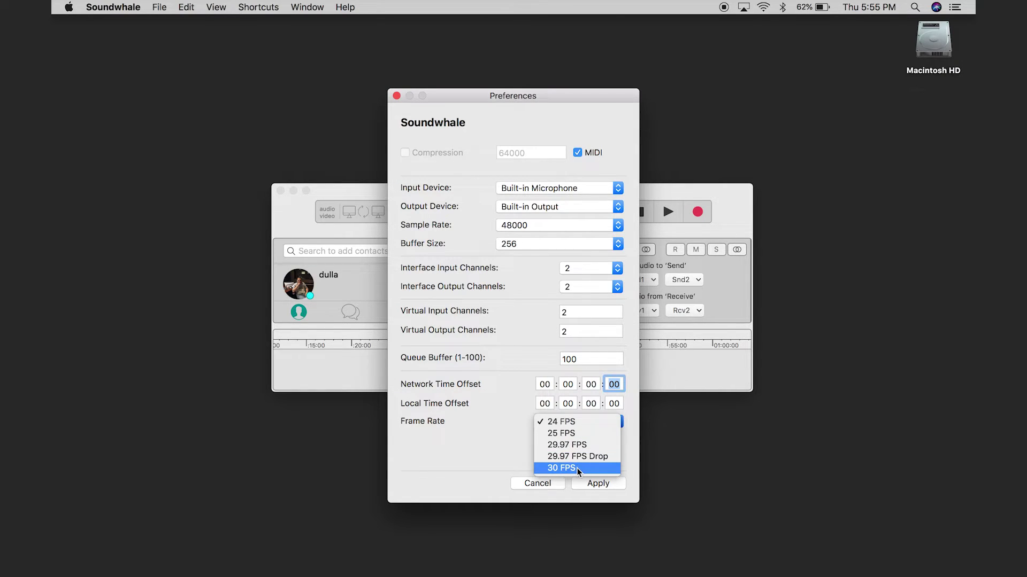
{"action": "left_click", "coordinate": [523, 420]}
- Verify the local and network time offsets are all zero and apply the preferences
{"action": "left_click", "coordinate": [544, 404]}
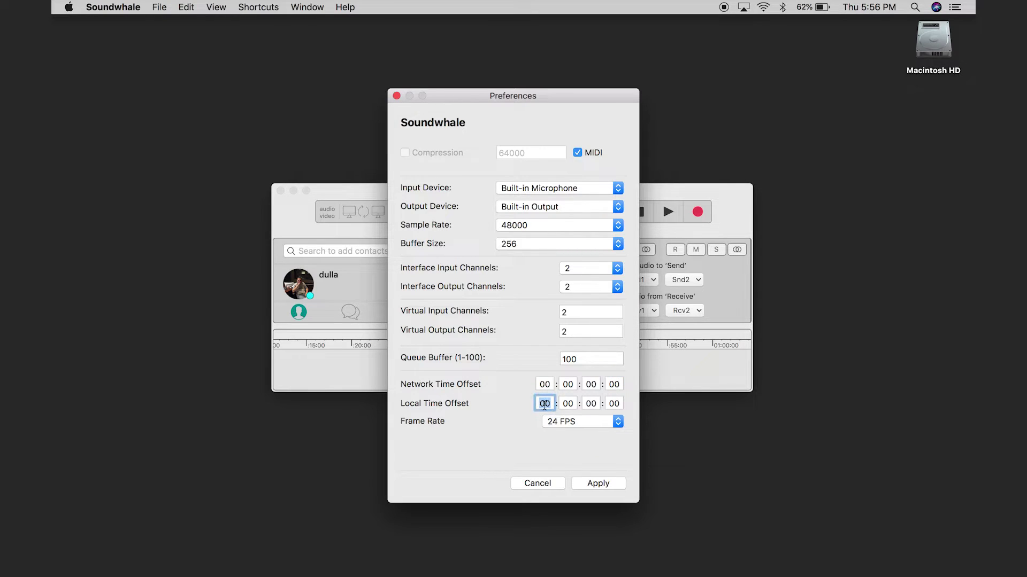
{"action": "left_click", "coordinate": [569, 404]}
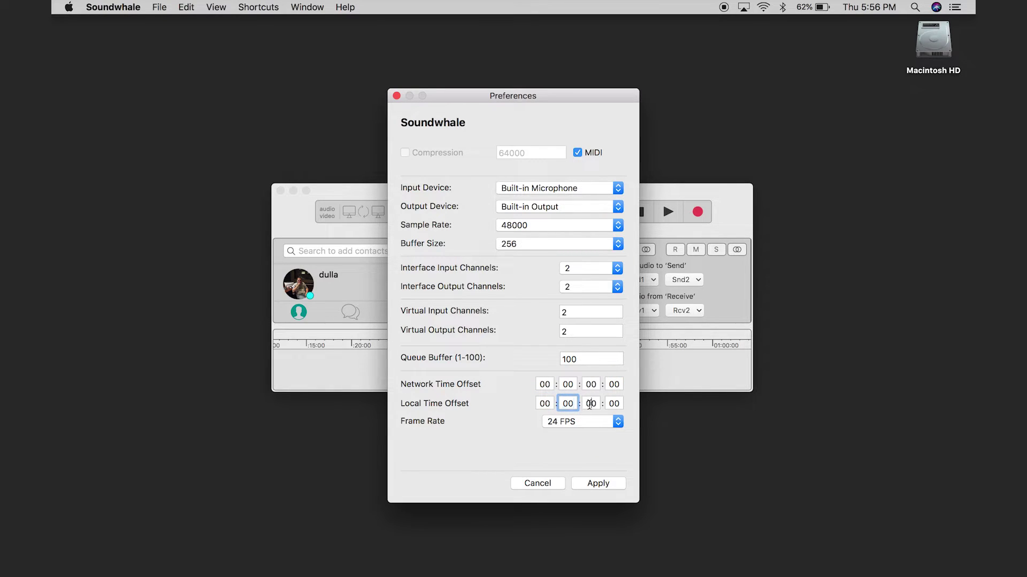
{"action": "left_click", "coordinate": [593, 403]}
{"action": "left_click", "coordinate": [609, 403]}
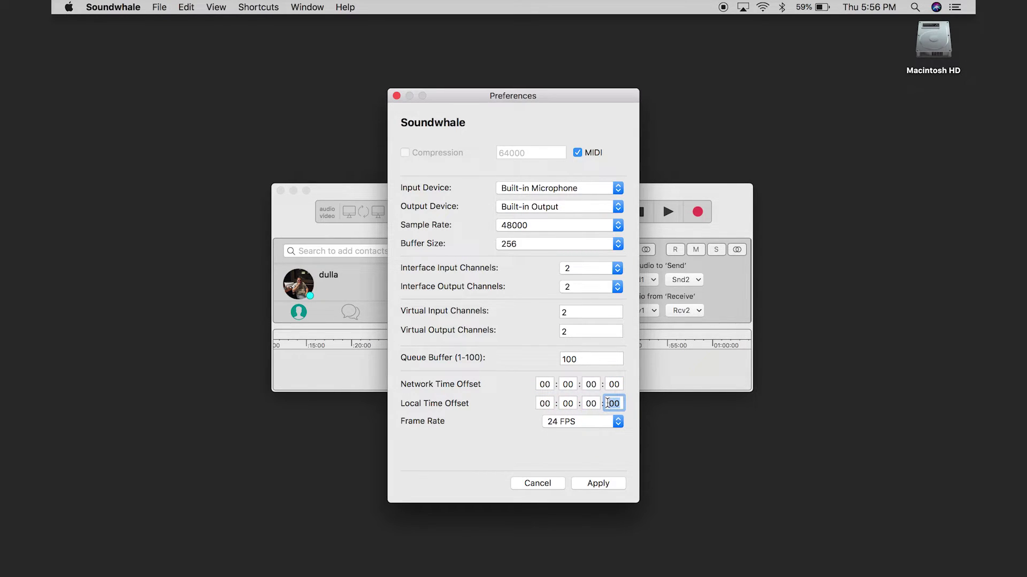
{"action": "left_click", "coordinate": [547, 382]}
{"action": "left_click", "coordinate": [568, 384]}
{"action": "left_click", "coordinate": [591, 383]}
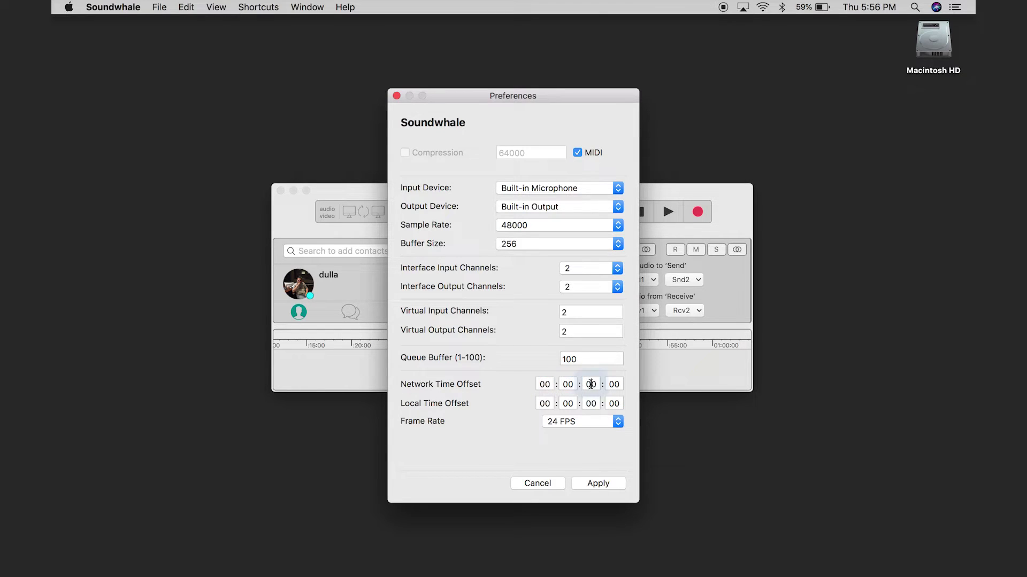
{"action": "left_click", "coordinate": [610, 384]}
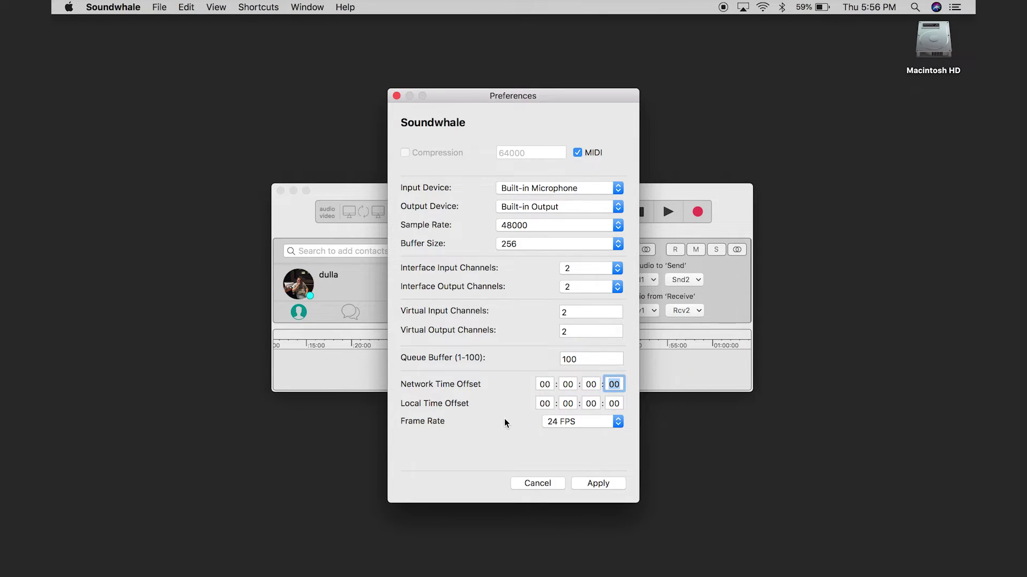
{"action": "left_click", "coordinate": [582, 484]}
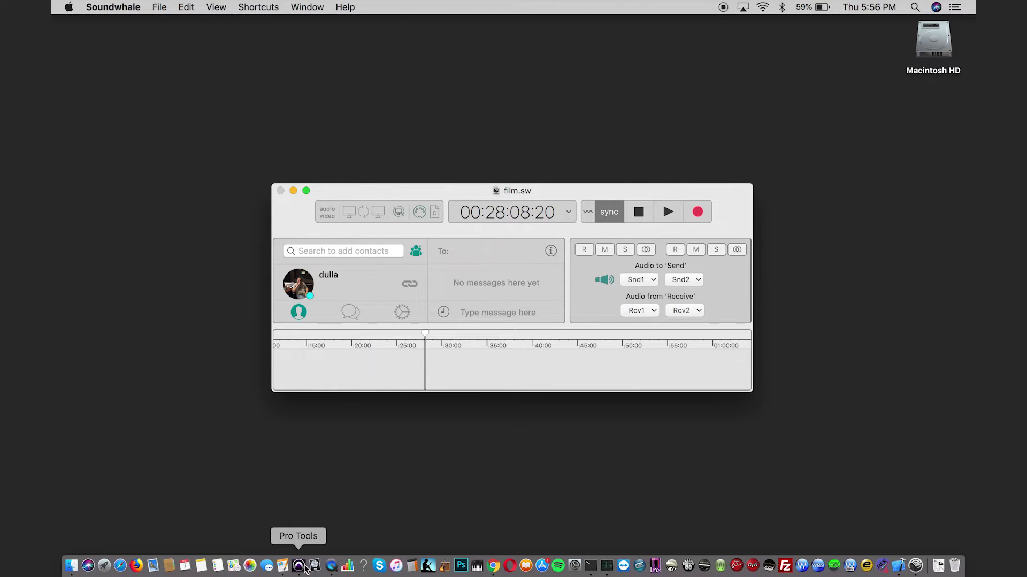
- Confirm Soundwhale as Pro Tools' playback engine
{"action": "left_click", "coordinate": [302, 565]}
{"action": "left_click", "coordinate": [435, 7]}
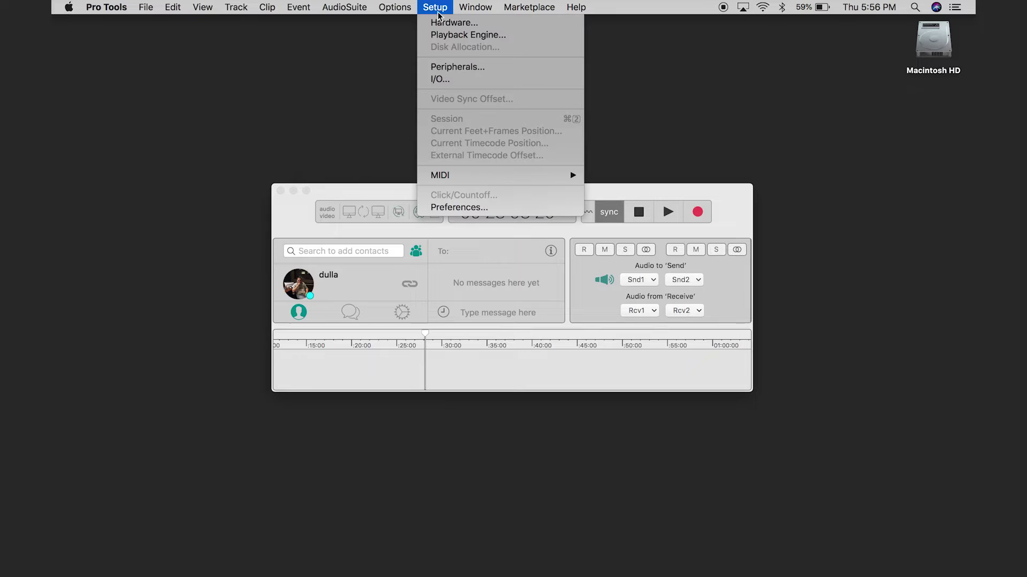
{"action": "left_click", "coordinate": [441, 35]}
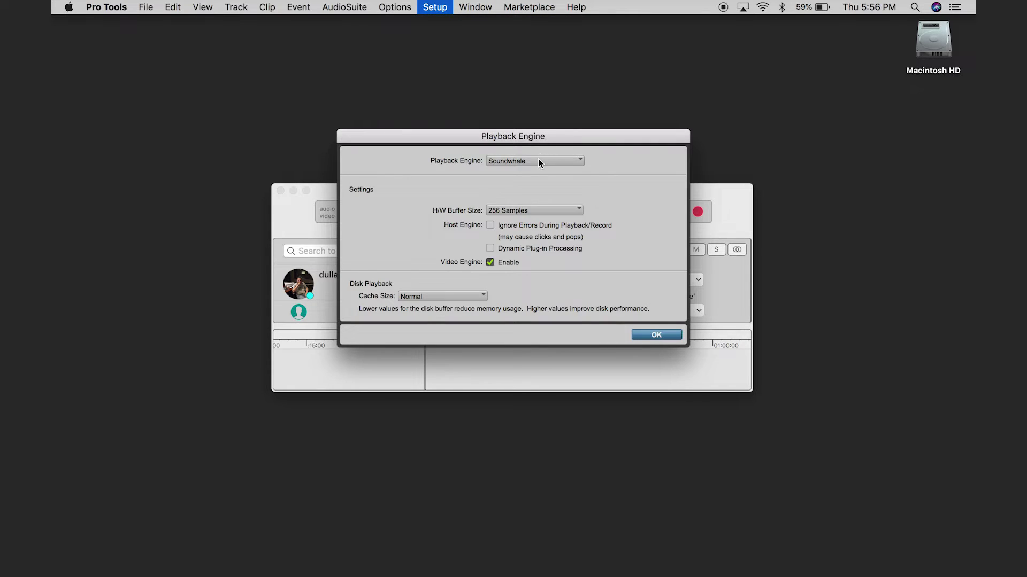
{"action": "left_click", "coordinate": [641, 334]}
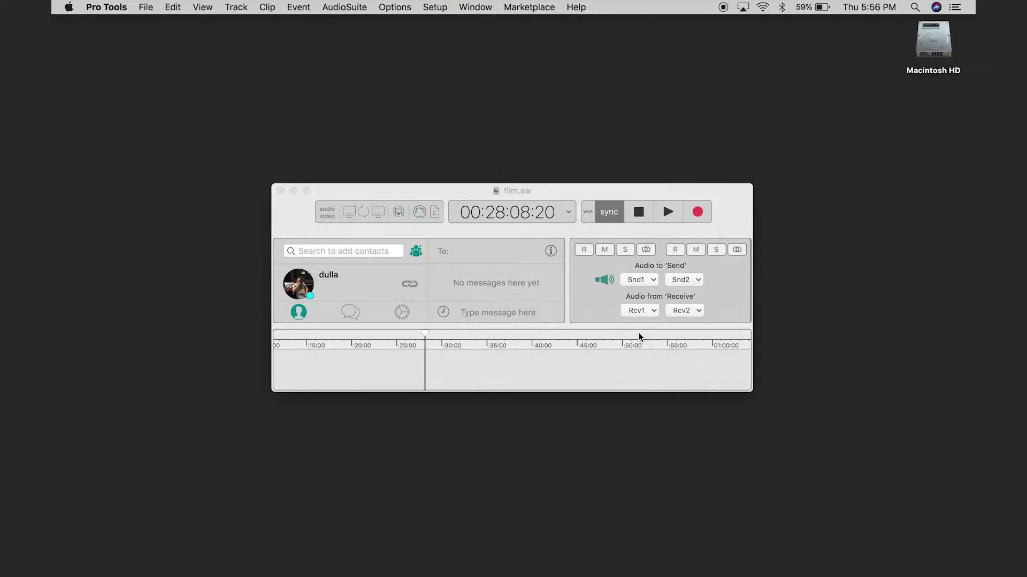
- Try opening the recent 'audio midi stream' session and dismiss the sample-rate error
{"action": "left_click", "coordinate": [150, 6]}
{"action": "mouse_move", "coordinate": [162, 60]}
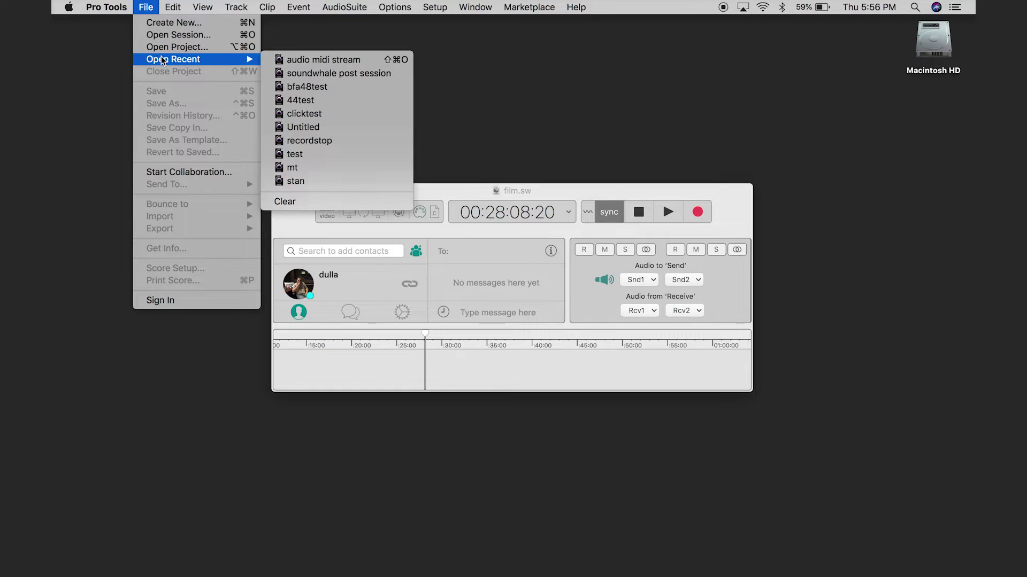
{"action": "left_click", "coordinate": [281, 60]}
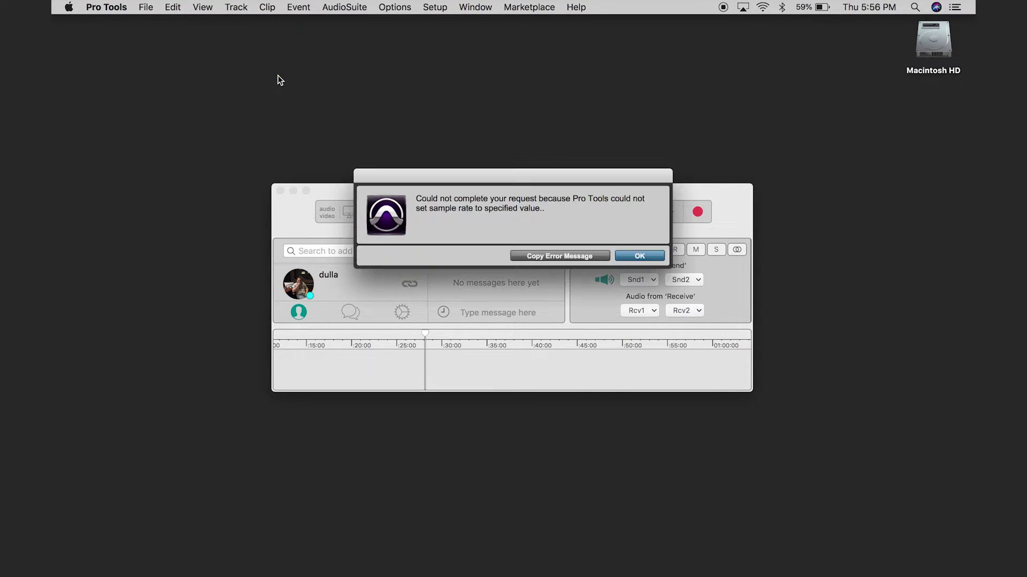
{"action": "left_click", "coordinate": [630, 258]}
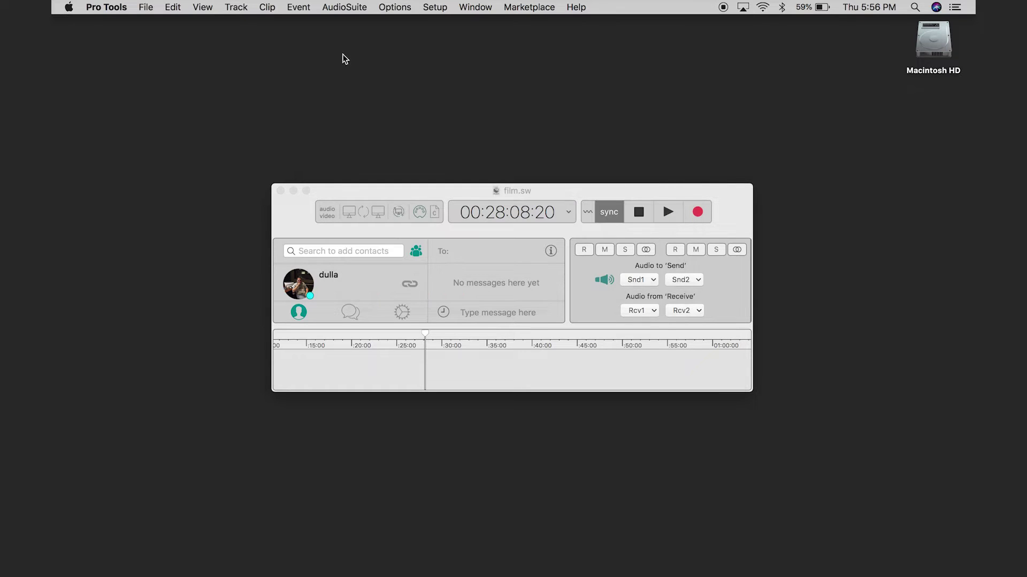
- Create a new Untitled Pro Tools session at 48 kHz
{"action": "left_click", "coordinate": [145, 7]}
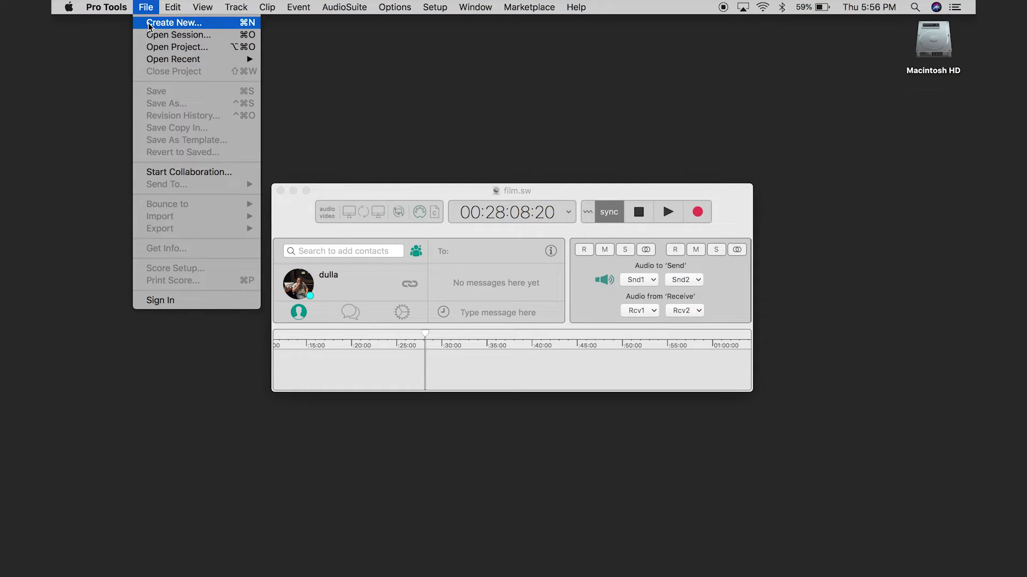
{"action": "left_click", "coordinate": [150, 23]}
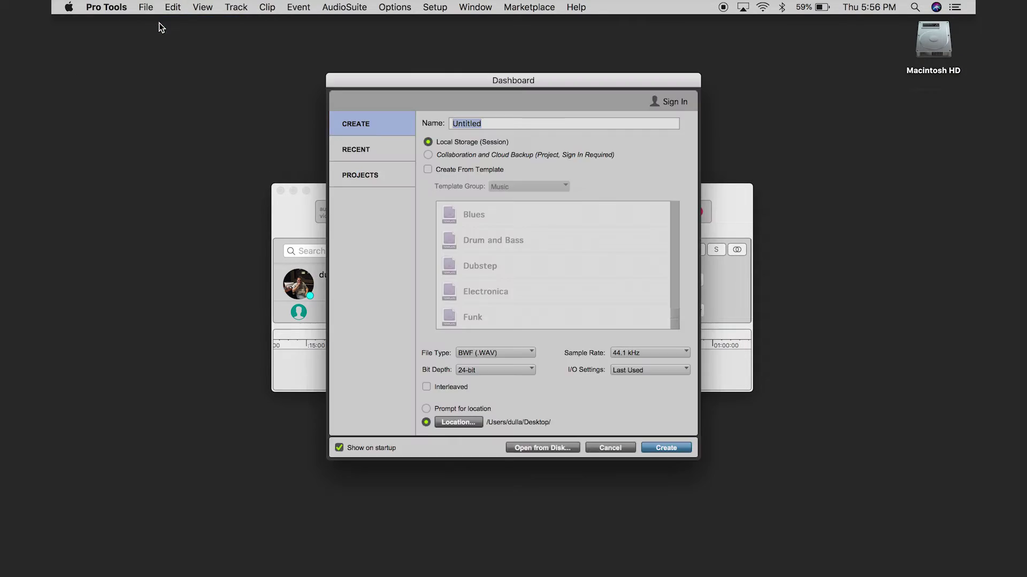
{"action": "left_click", "coordinate": [647, 352]}
{"action": "left_click", "coordinate": [650, 365]}
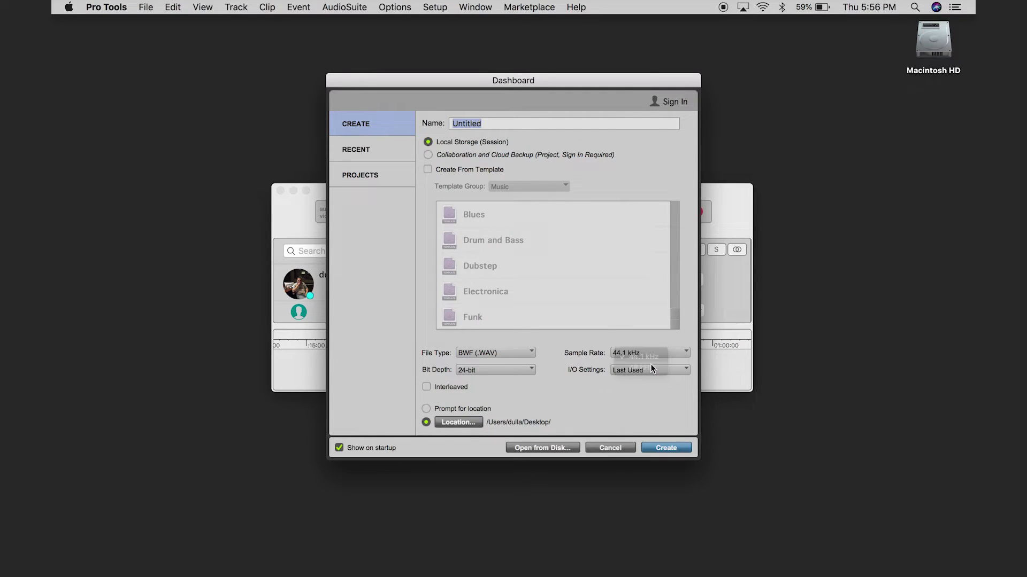
{"action": "left_click", "coordinate": [663, 447]}
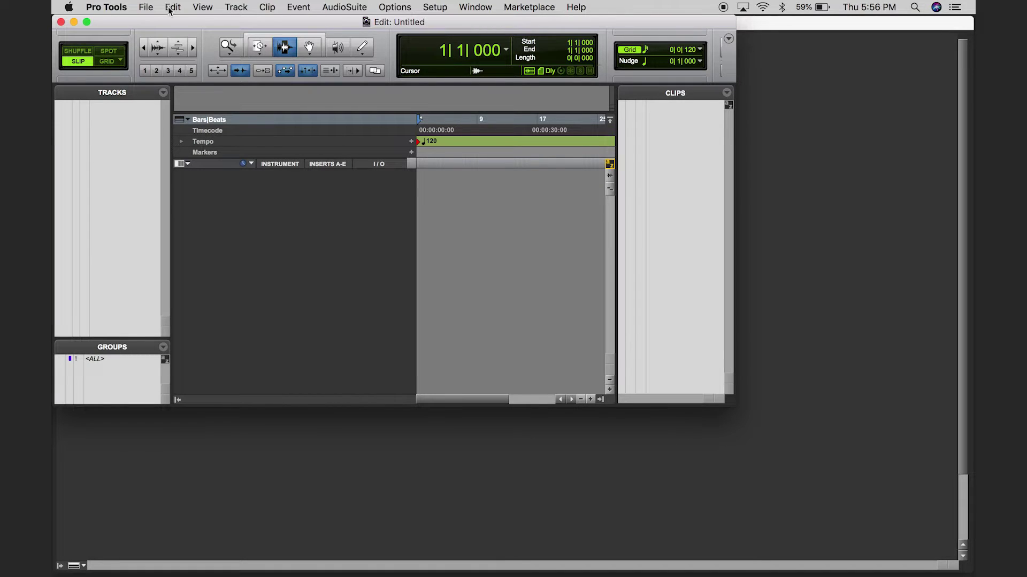
- Open the recent 'soundwhale post session' and select the leftover Untitled folder on the desktop
{"action": "left_click", "coordinate": [147, 7]}
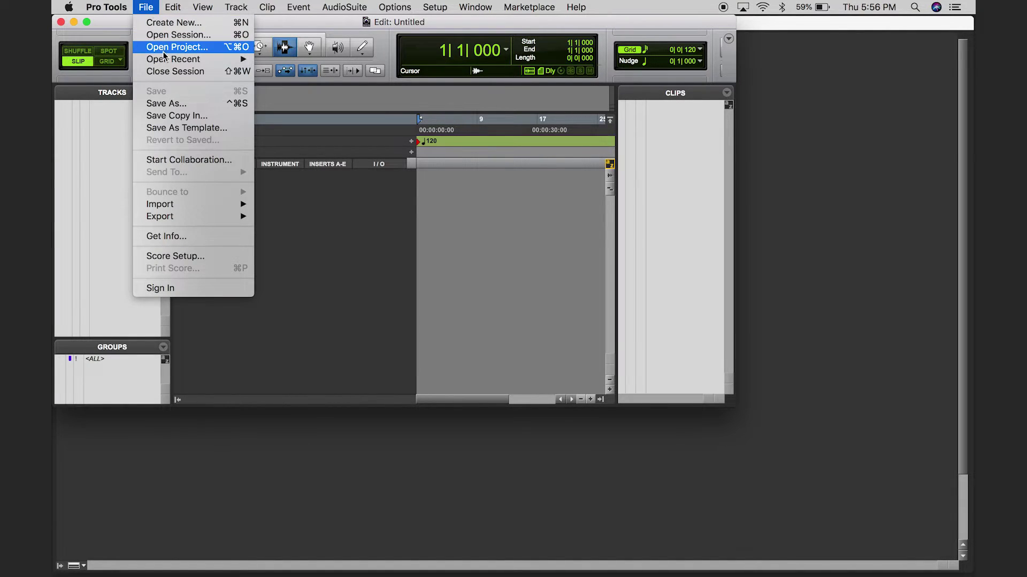
{"action": "mouse_move", "coordinate": [164, 56]}
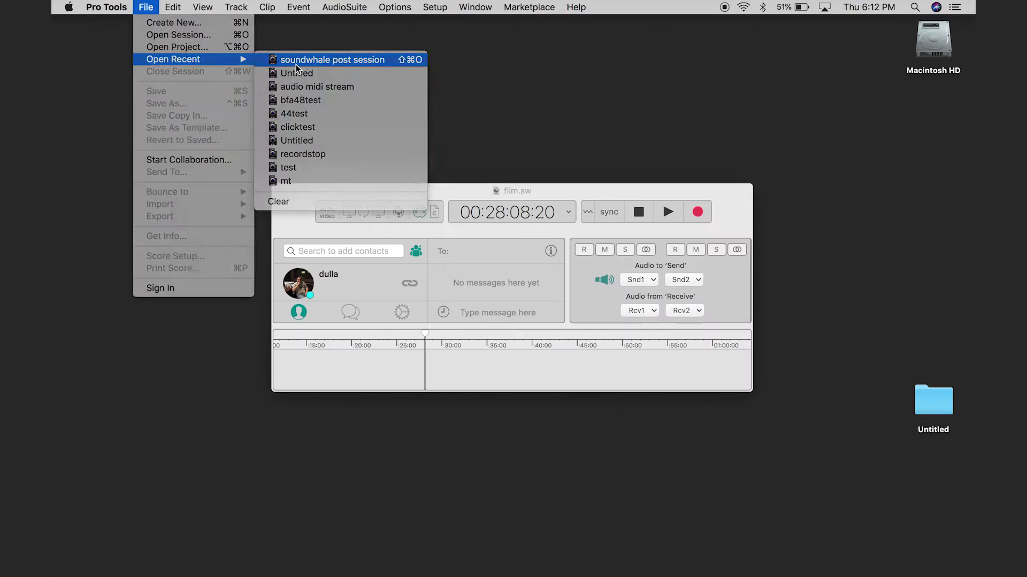
{"action": "left_click", "coordinate": [296, 64]}
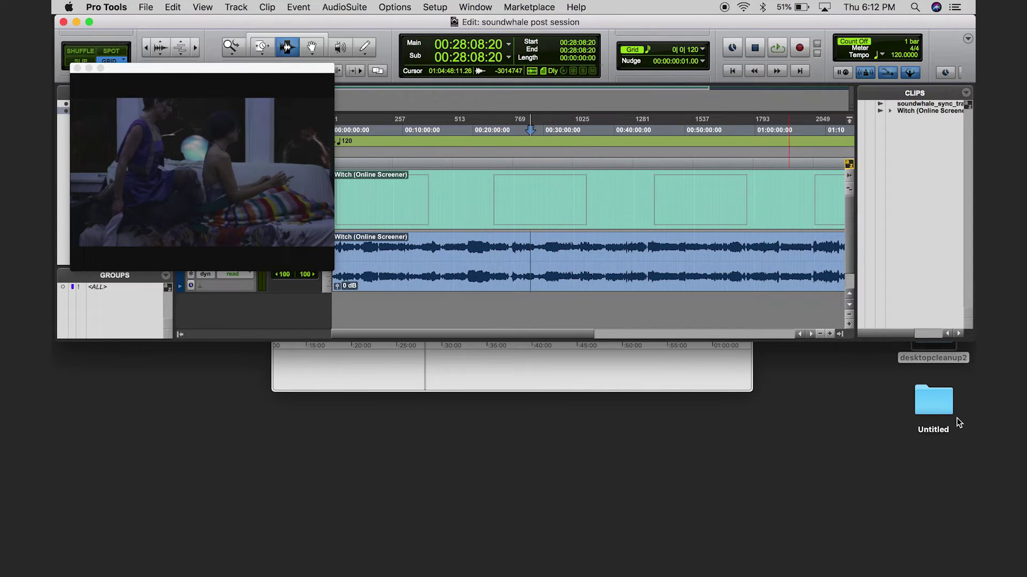
{"action": "left_click", "coordinate": [941, 408]}
- Trash the Untitled folder and move the Soundwhale window below the Pro Tools session
{"action": "key", "text": "super+BackSpace"}
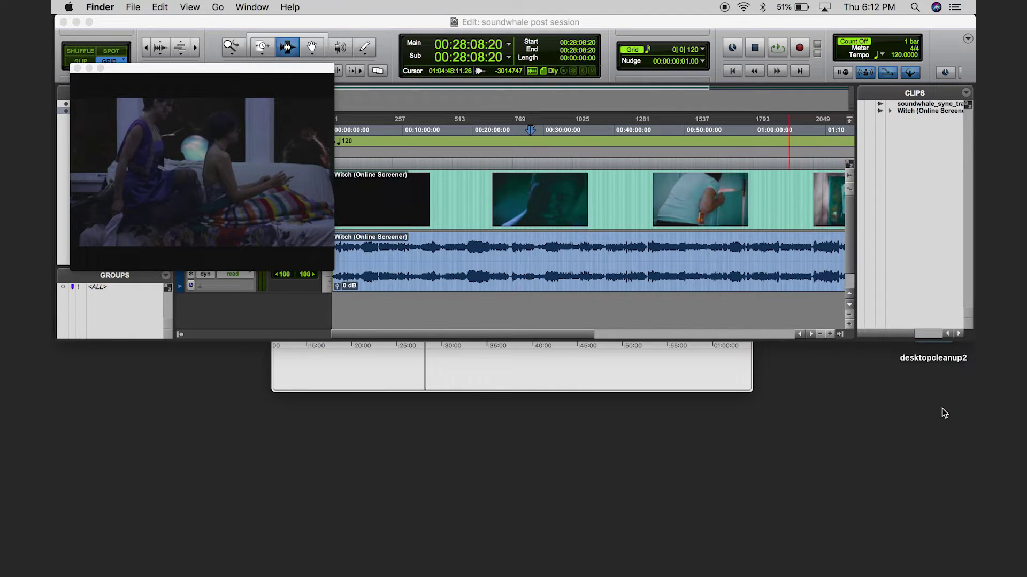
{"action": "left_click", "coordinate": [636, 382]}
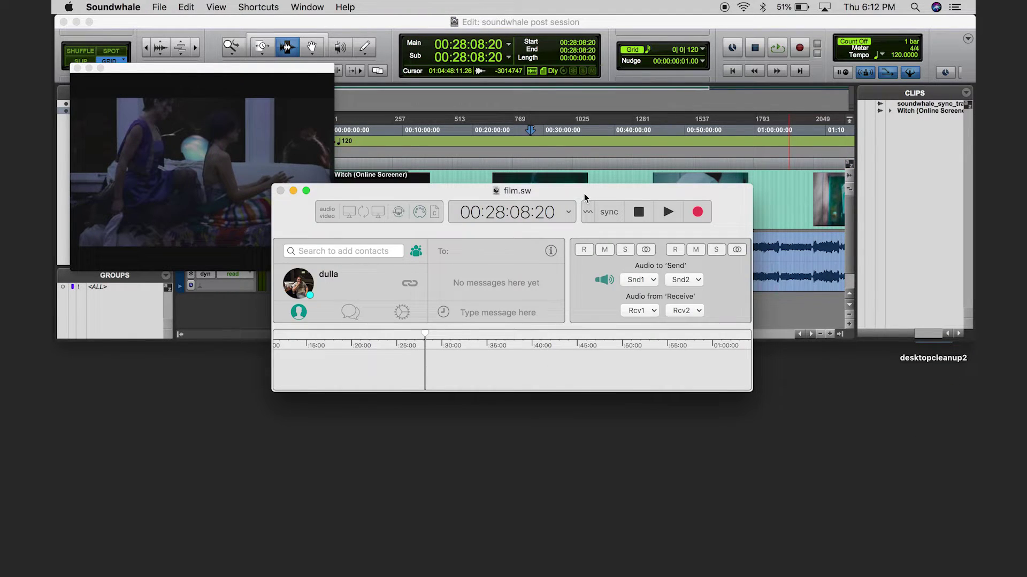
{"action": "left_click_drag", "start_coordinate": [584, 198], "coordinate": [582, 374]}
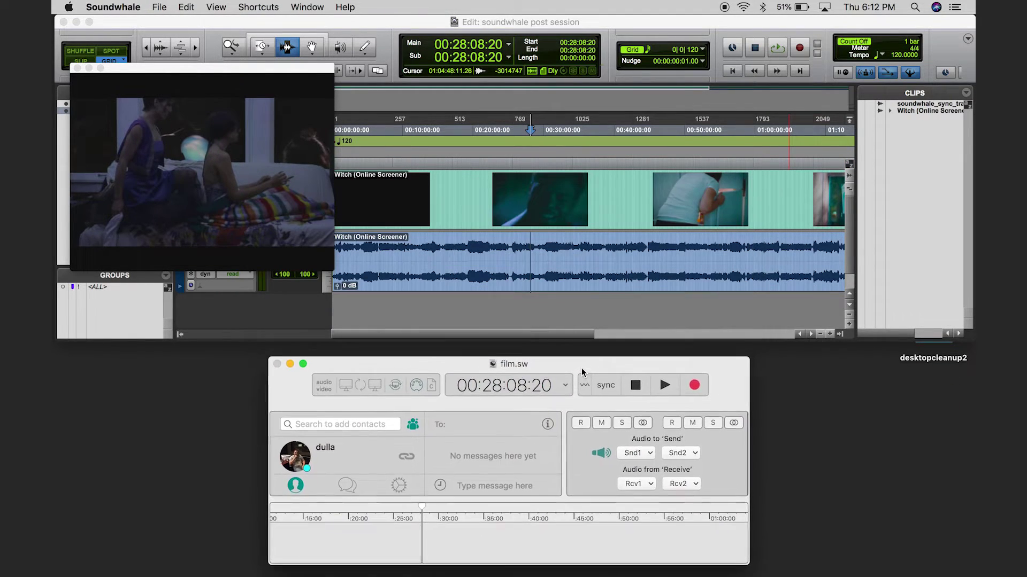
- Check MIDI Input Devices has Soundwhale MMC and Soundwhale Receive enabled, then cancel
{"action": "left_click", "coordinate": [392, 25]}
{"action": "left_click", "coordinate": [395, 7]}
{"action": "mouse_move", "coordinate": [434, 6]}
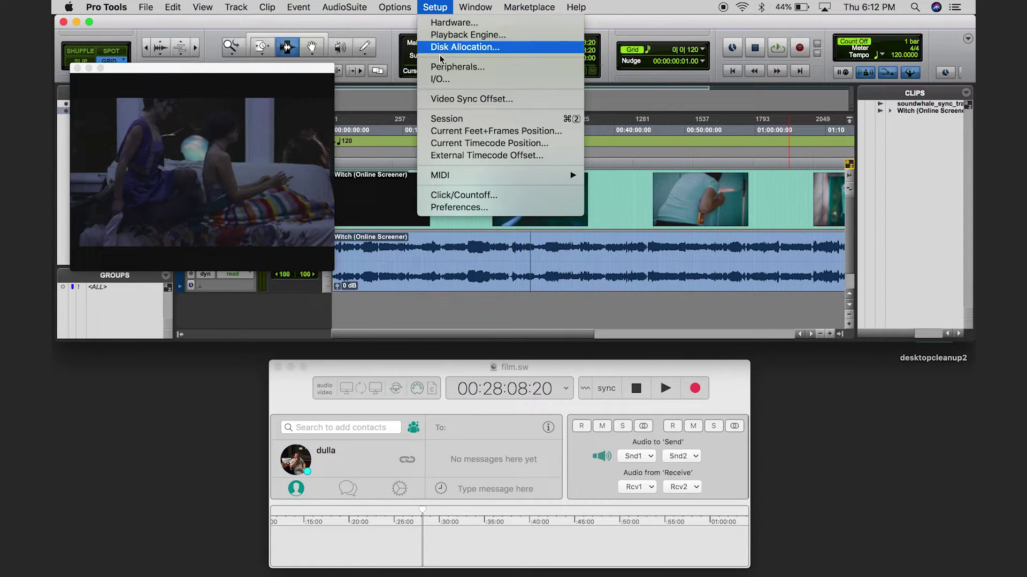
{"action": "mouse_move", "coordinate": [469, 177]}
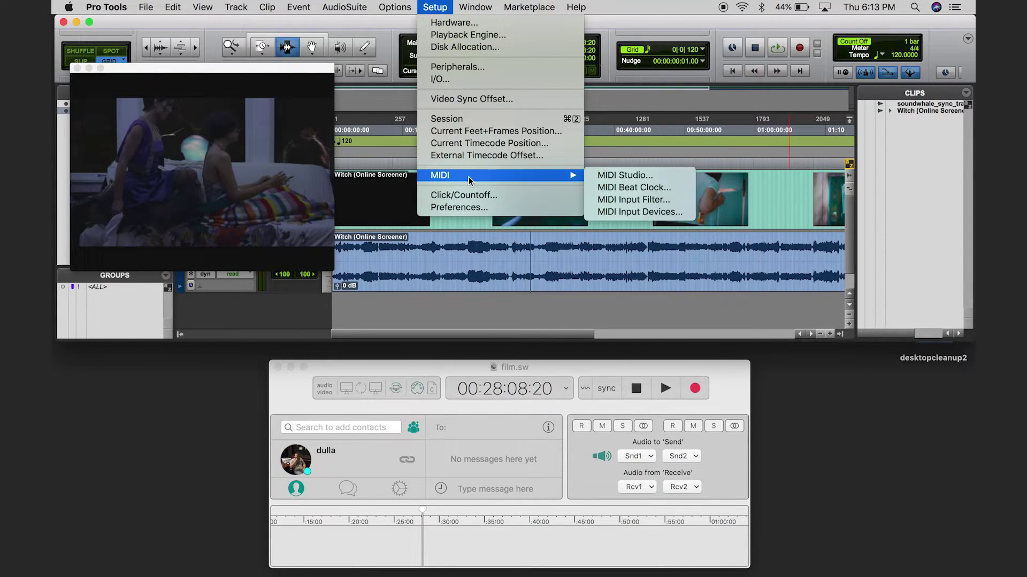
{"action": "left_click", "coordinate": [614, 216]}
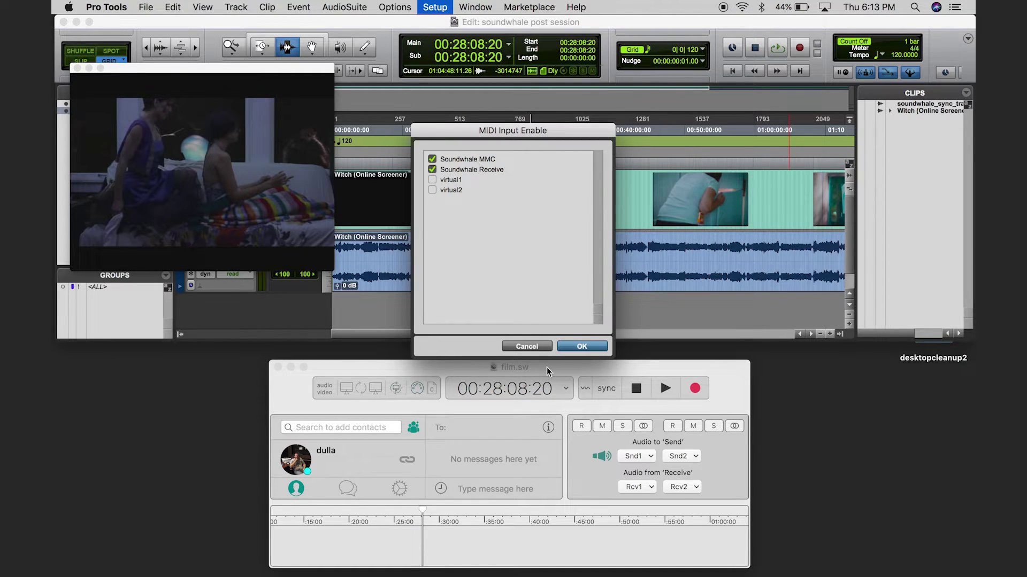
{"action": "left_click", "coordinate": [539, 349]}
{"action": "left_click", "coordinate": [292, 7]}
{"action": "mouse_move", "coordinate": [435, 7]}
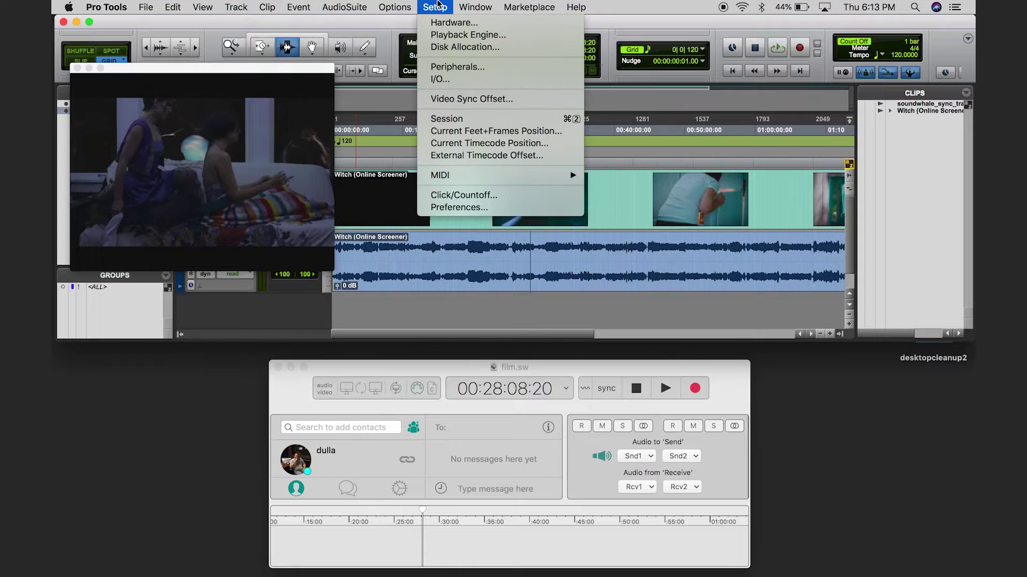
- Enable MIDI Machine Control Remote (Slave) with ID 127 in Peripherals' Machine Control settings
{"action": "left_click", "coordinate": [448, 70]}
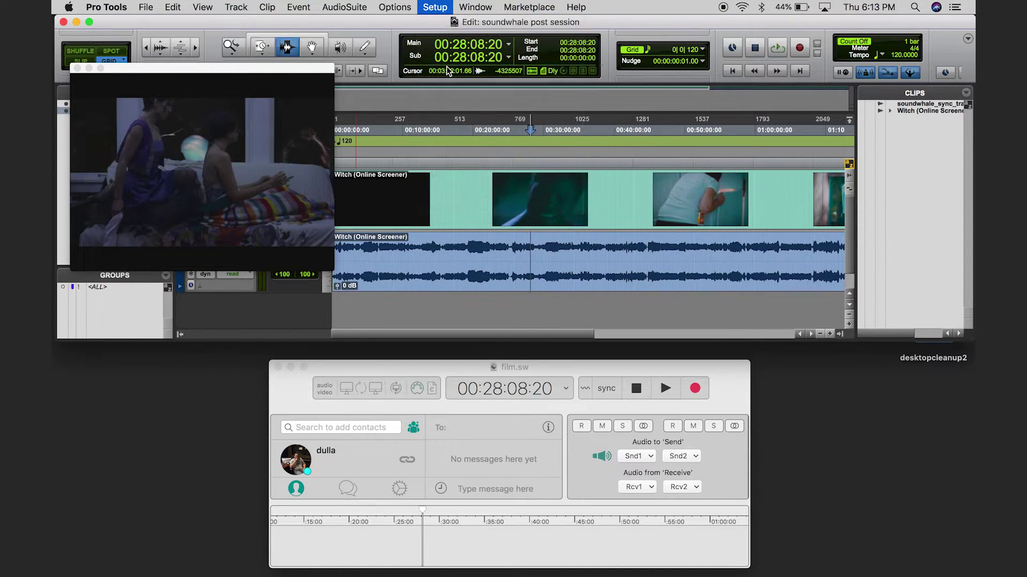
{"action": "left_click", "coordinate": [390, 85]}
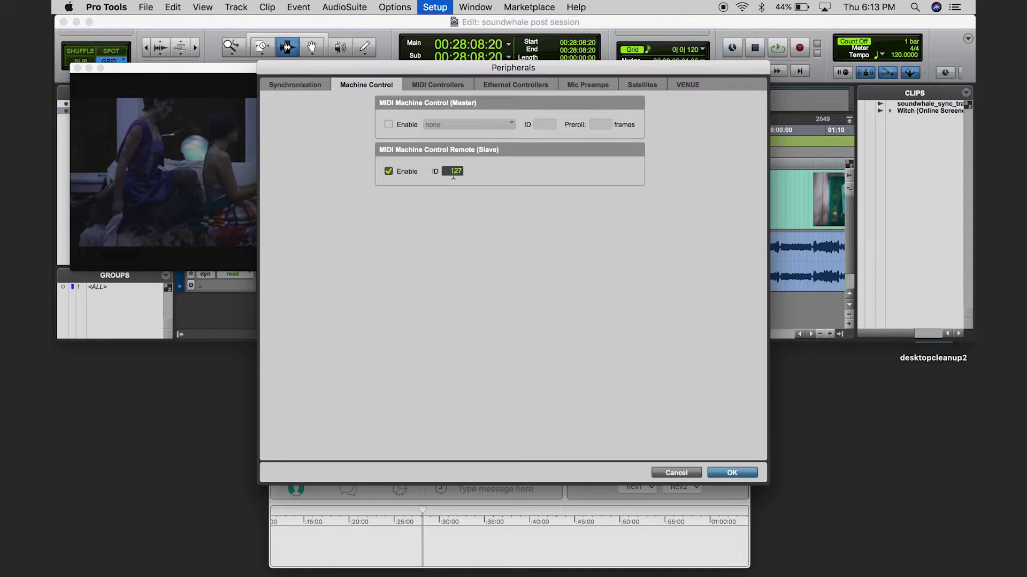
{"action": "left_click", "coordinate": [720, 472]}
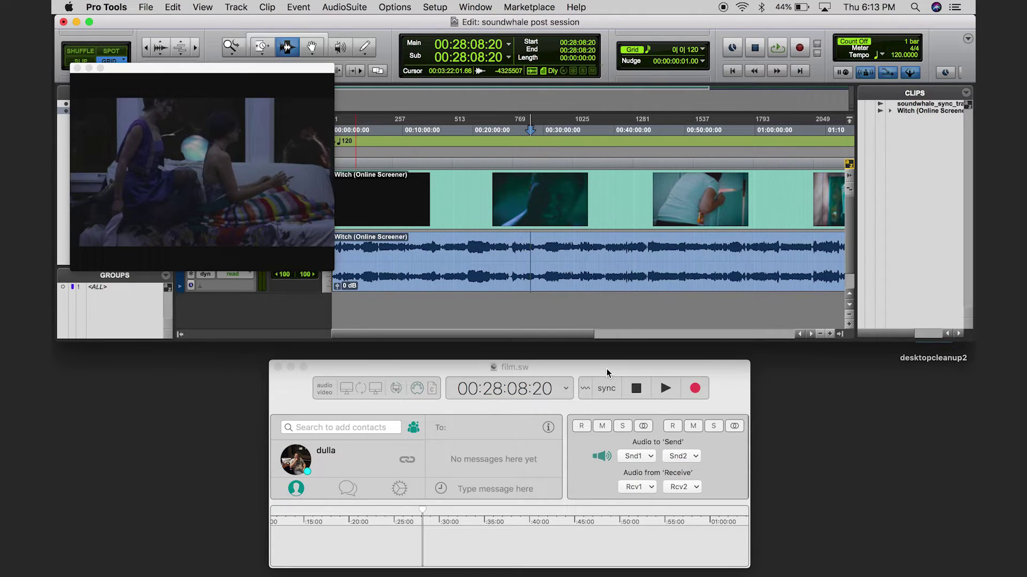
{"action": "left_click", "coordinate": [434, 6]}
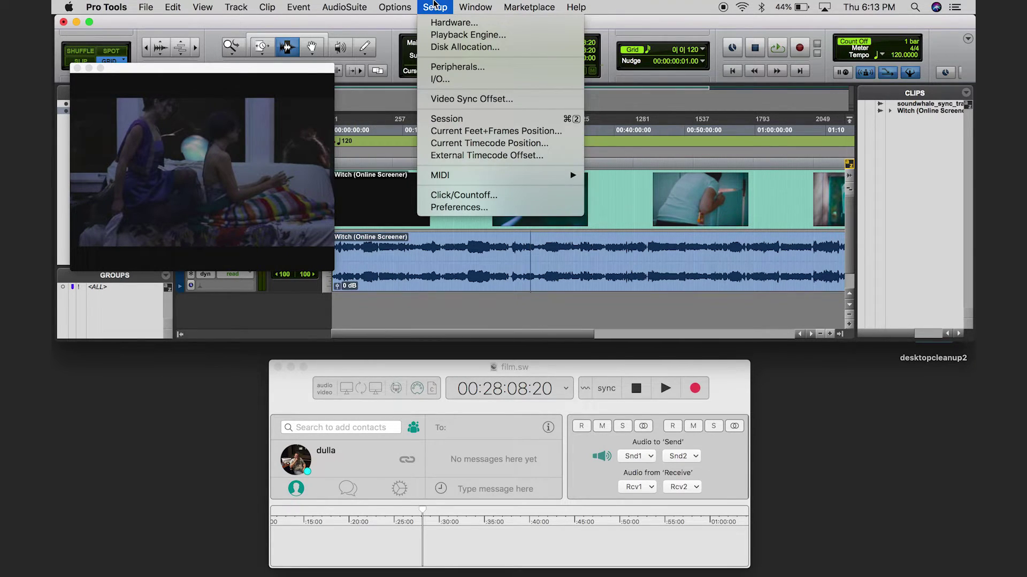
{"action": "left_click", "coordinate": [457, 122]}
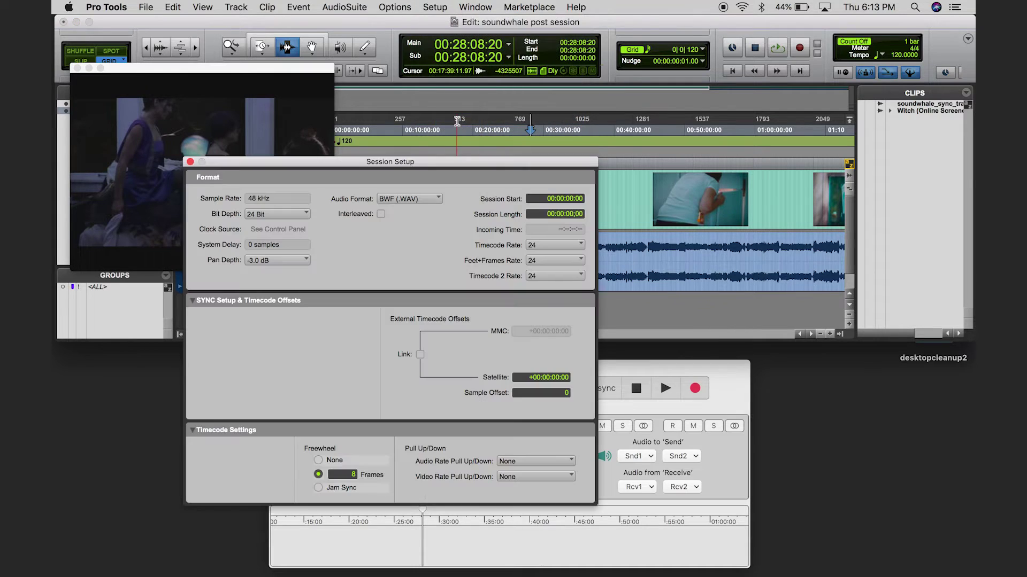
{"action": "left_click", "coordinate": [536, 262]}
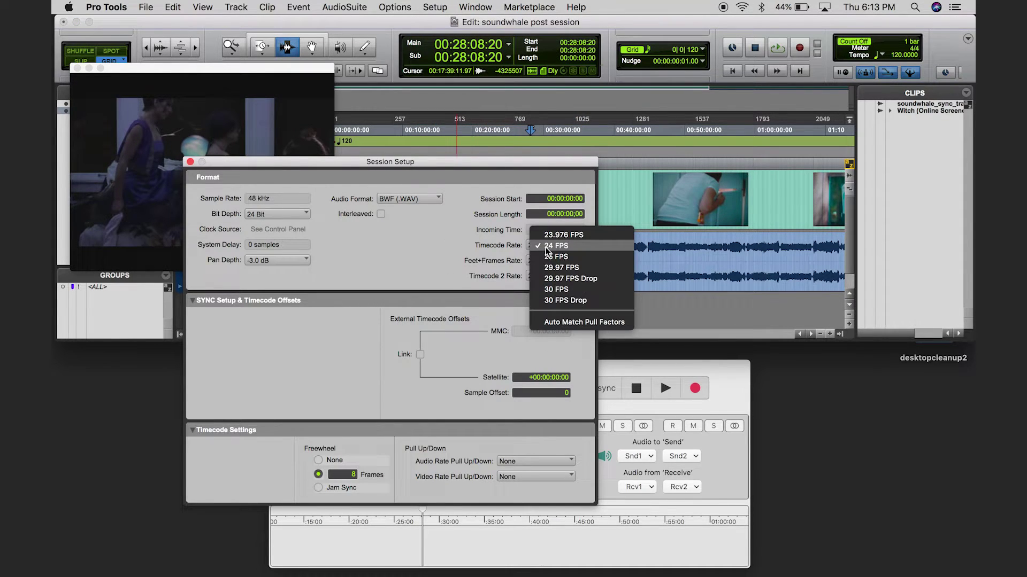
{"action": "left_click", "coordinate": [488, 253]}
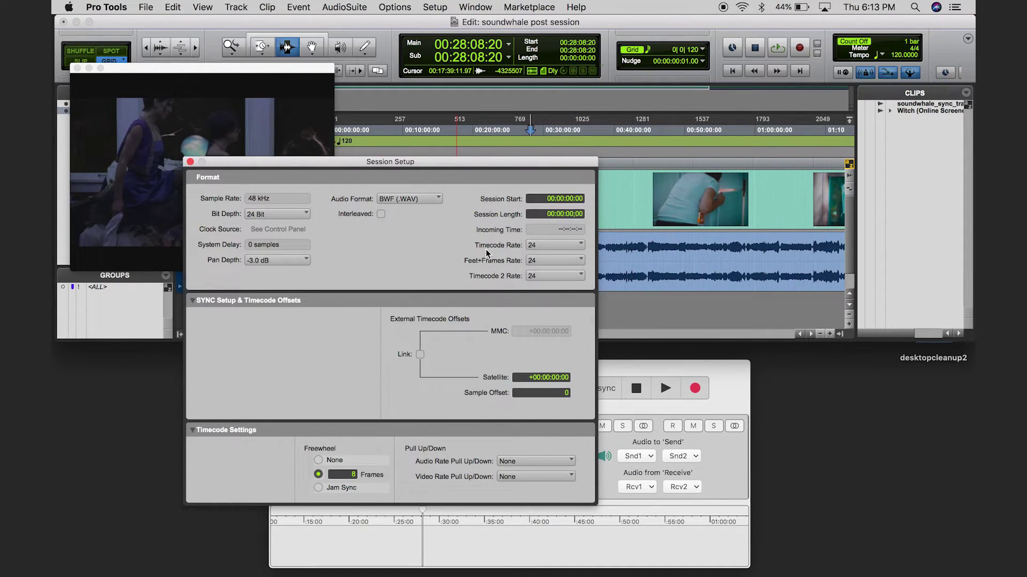
{"action": "left_click", "coordinate": [190, 161]}
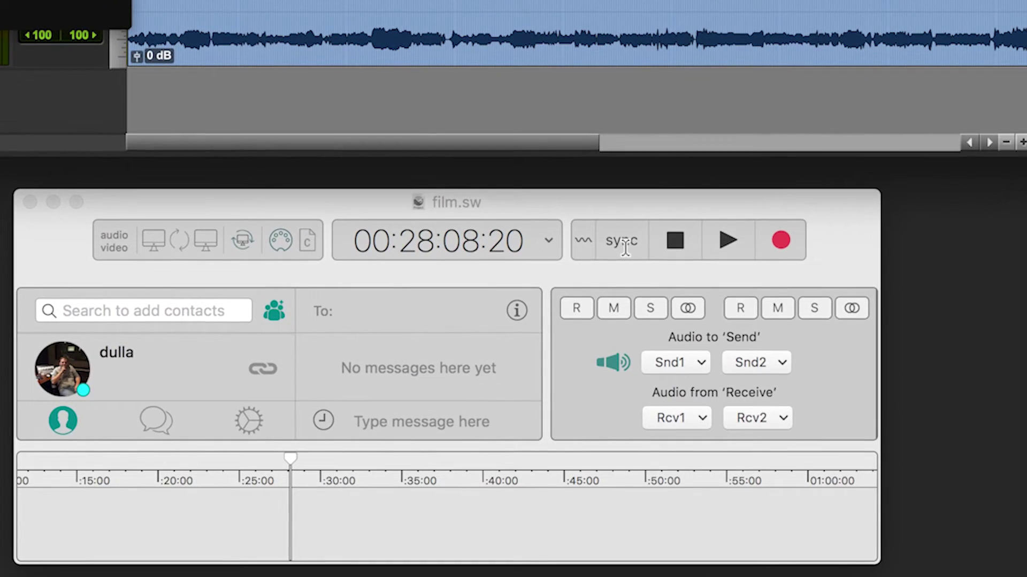
- Set film.sw's sync mode to network and engage syncing with Pro Tools
{"action": "left_click", "coordinate": [625, 244]}
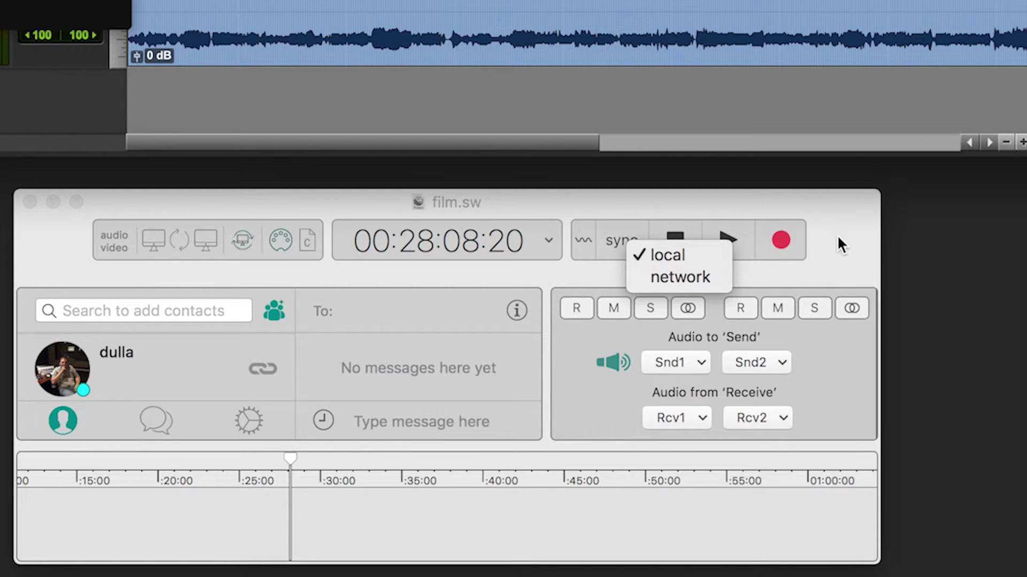
{"action": "left_click", "coordinate": [685, 277]}
{"action": "left_click", "coordinate": [624, 239]}
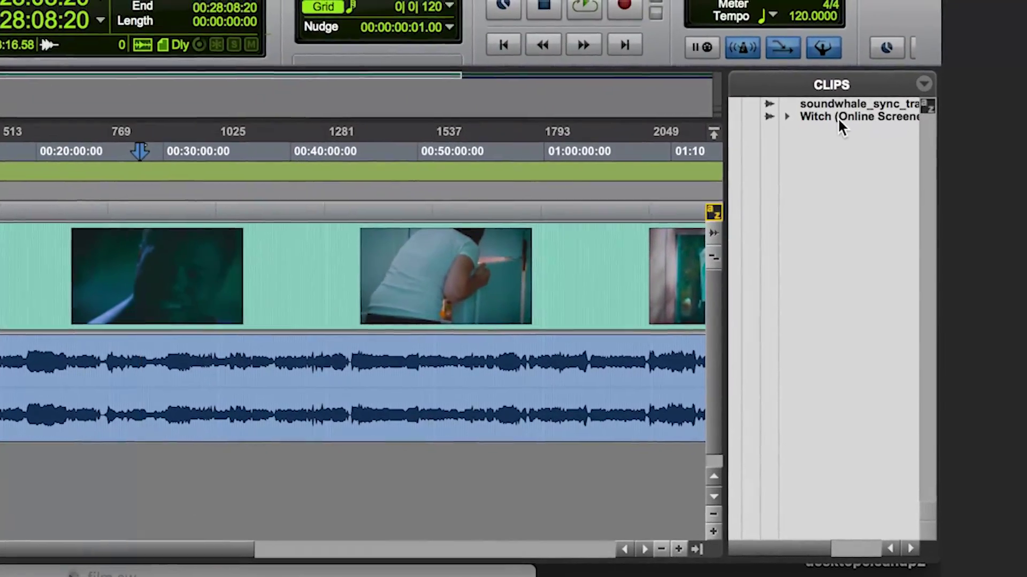
- Place the soundwhale_sync_track_48k_1.5hour clip on its own track at session start
{"action": "left_click_drag", "start_coordinate": [832, 104], "coordinate": [338, 486]}
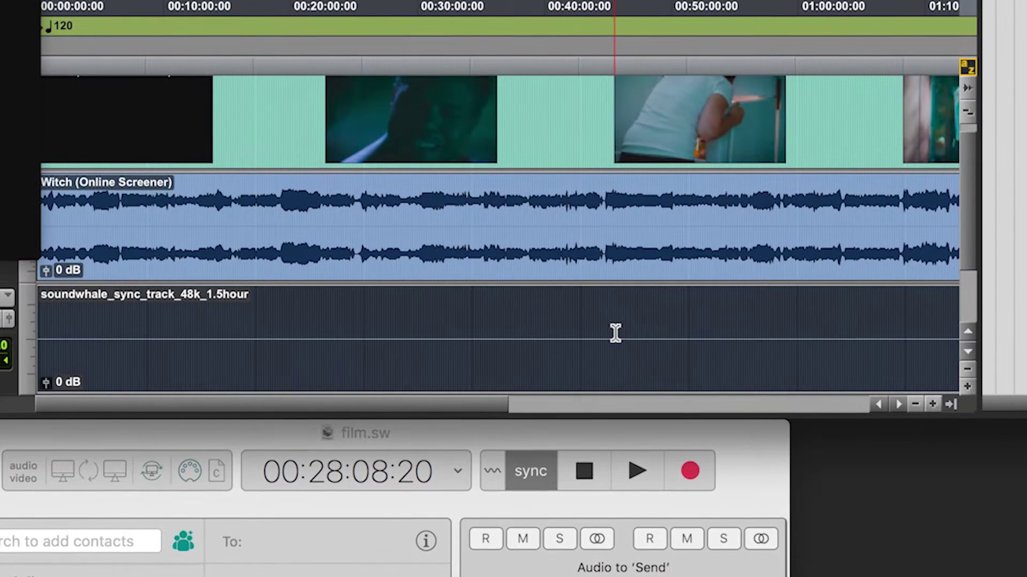
{"action": "left_click", "coordinate": [454, 332]}
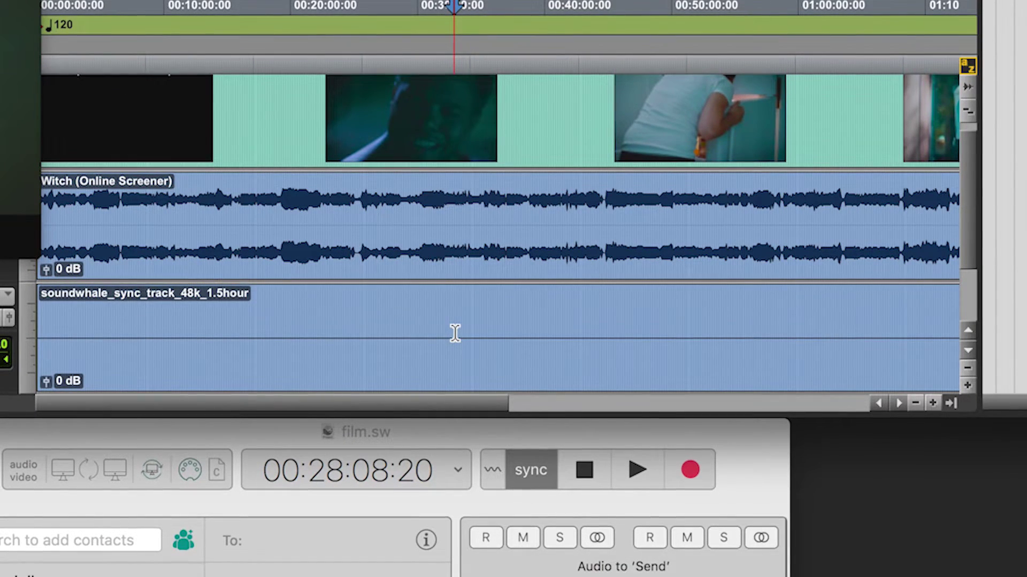
{"action": "scroll", "coordinate": [454, 332], "scroll_direction": "down", "scroll_amount": 5}
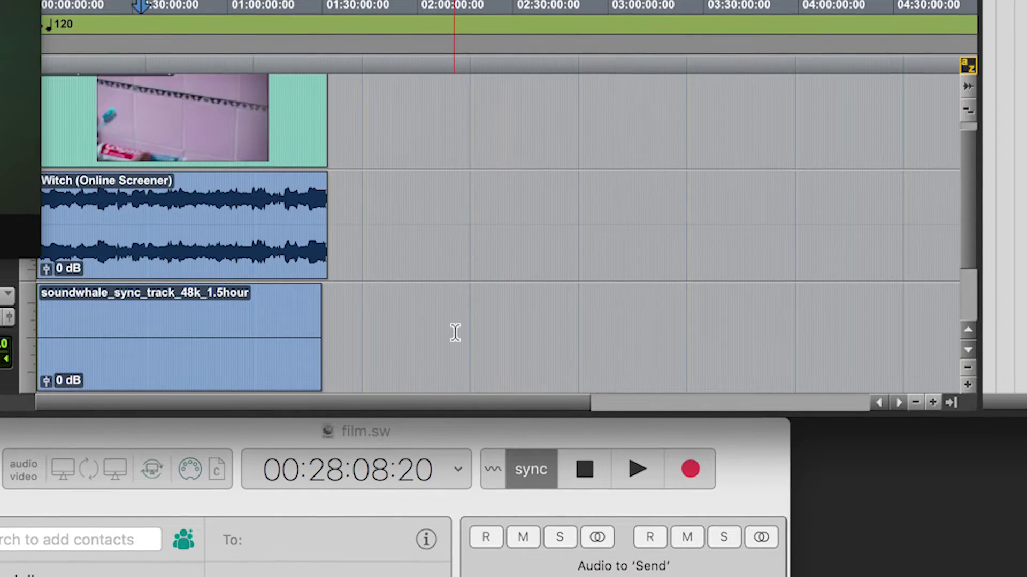
{"action": "scroll", "coordinate": [454, 333], "scroll_direction": "up", "scroll_amount": 5}
{"action": "scroll", "coordinate": [454, 333], "scroll_direction": "down", "scroll_amount": 3}
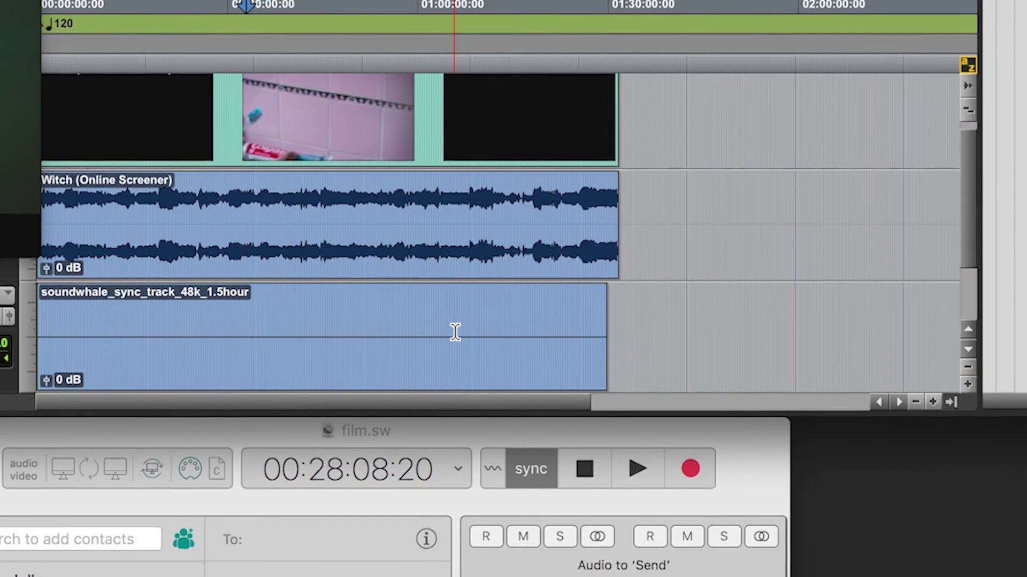
{"action": "left_click_drag", "start_coordinate": [454, 332], "coordinate": [309, 333]}
{"action": "scroll", "coordinate": [310, 333], "scroll_direction": "up", "scroll_amount": 3}
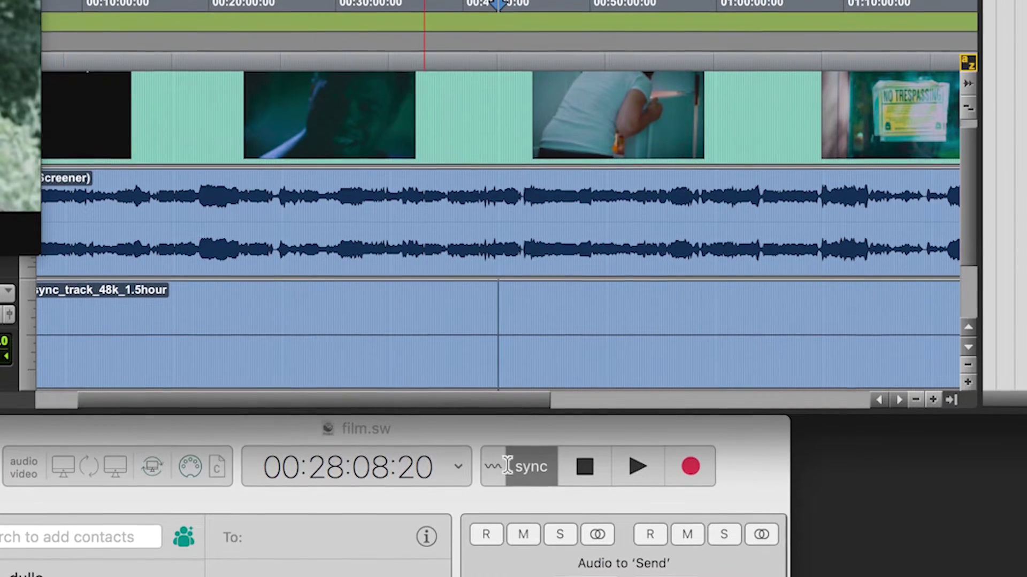
{"action": "scroll", "coordinate": [521, 550], "scroll_direction": "right", "scroll_amount": 3}
{"action": "scroll", "coordinate": [522, 397], "scroll_direction": "right", "scroll_amount": 3}
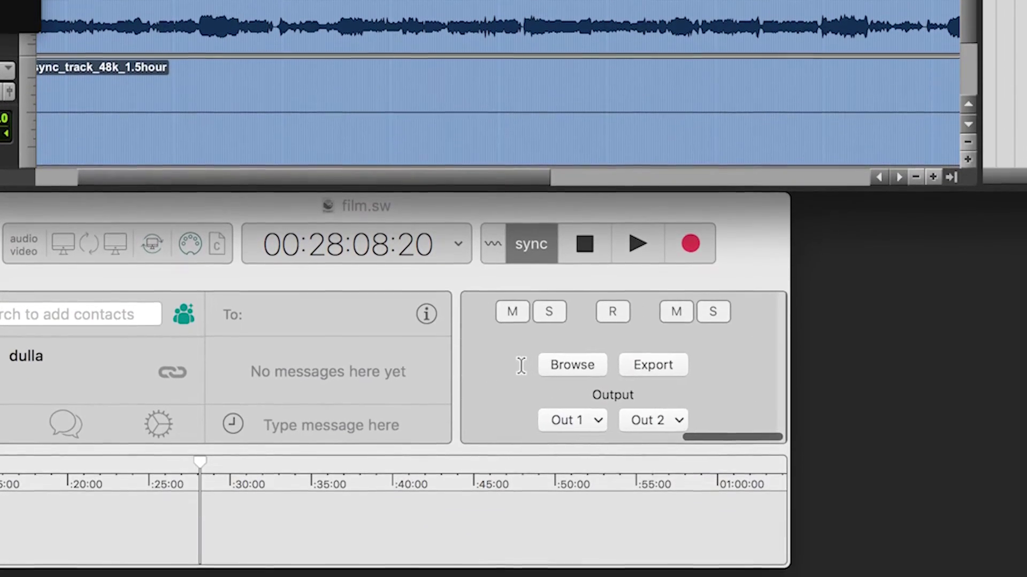
{"action": "scroll", "coordinate": [521, 398], "scroll_direction": "up", "scroll_amount": 2}
{"action": "scroll", "coordinate": [520, 363], "scroll_direction": "up", "scroll_amount": 5}
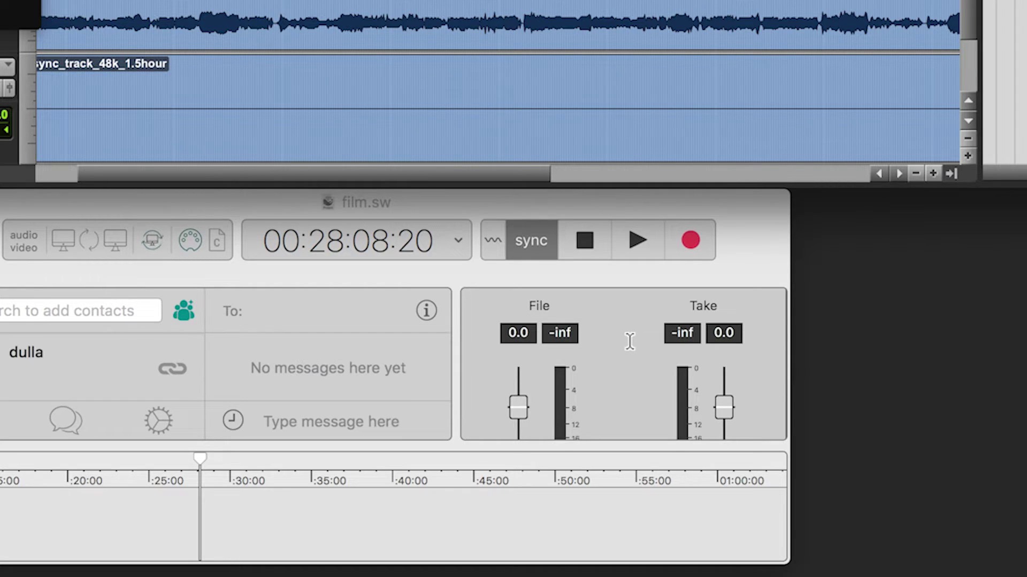
{"action": "scroll", "coordinate": [629, 341], "scroll_direction": "down", "scroll_amount": 5}
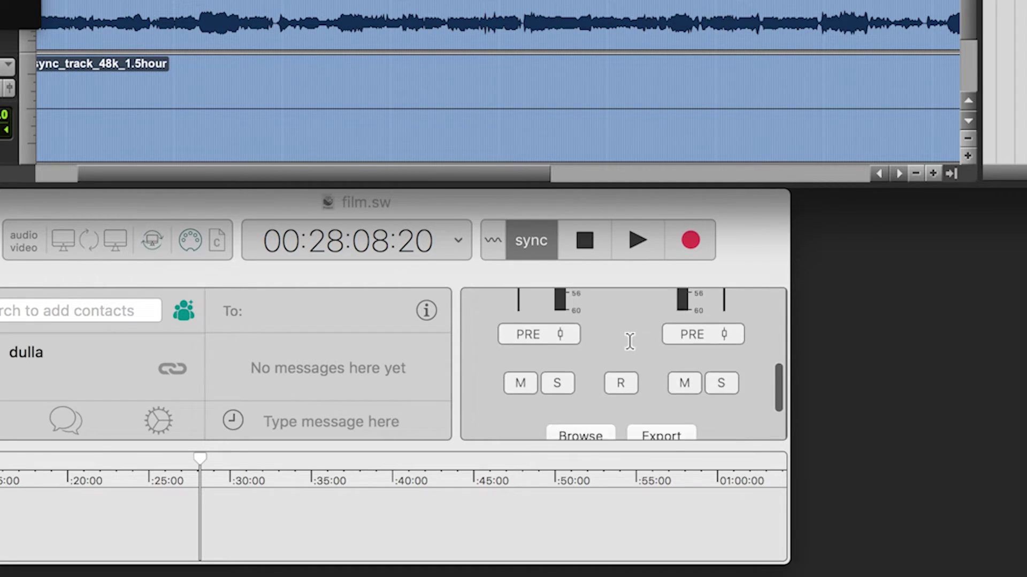
{"action": "scroll", "coordinate": [630, 341], "scroll_direction": "down", "scroll_amount": 2}
{"action": "left_click", "coordinate": [585, 409]}
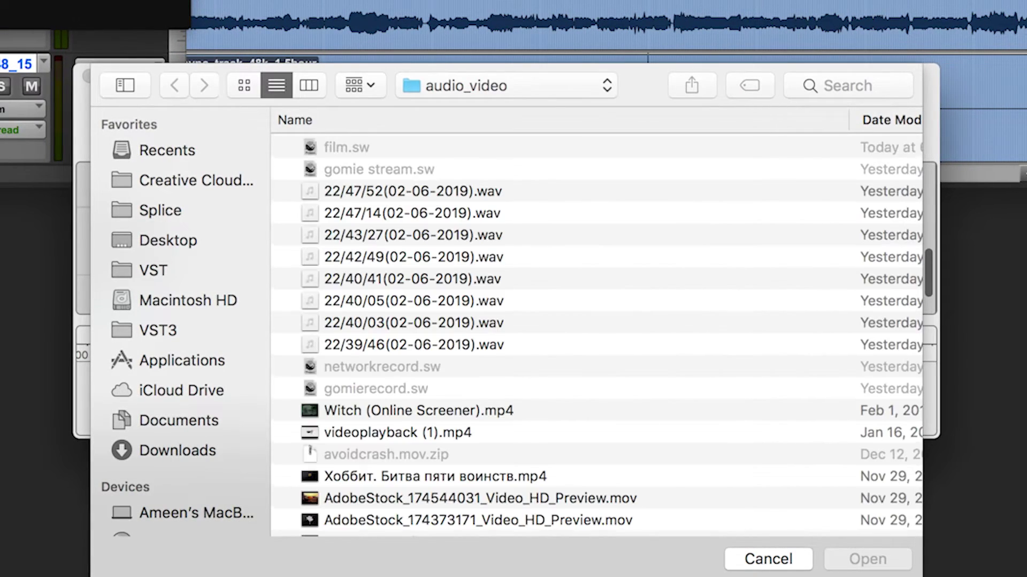
{"action": "left_click", "coordinate": [757, 561]}
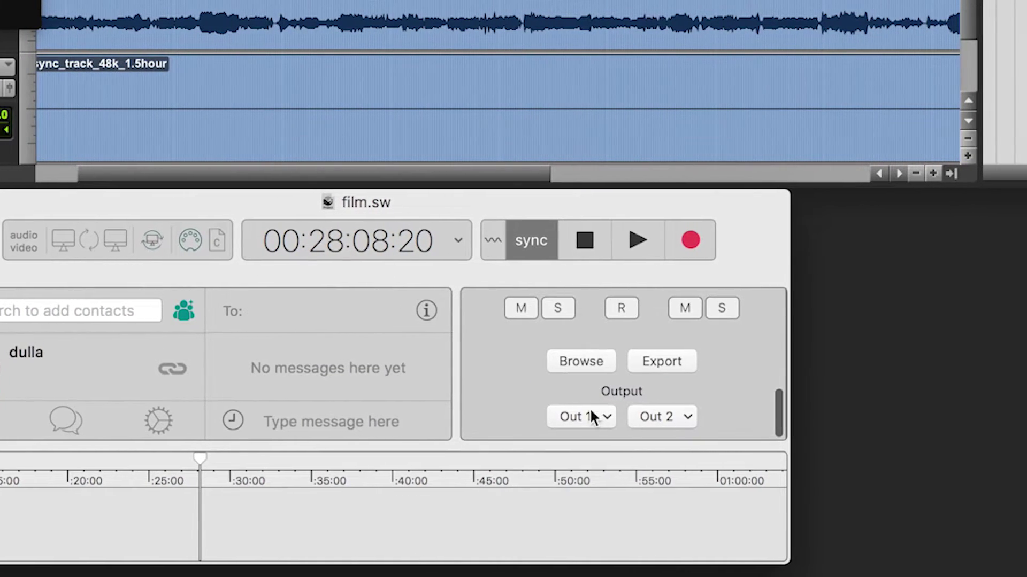
{"action": "left_click", "coordinate": [590, 416]}
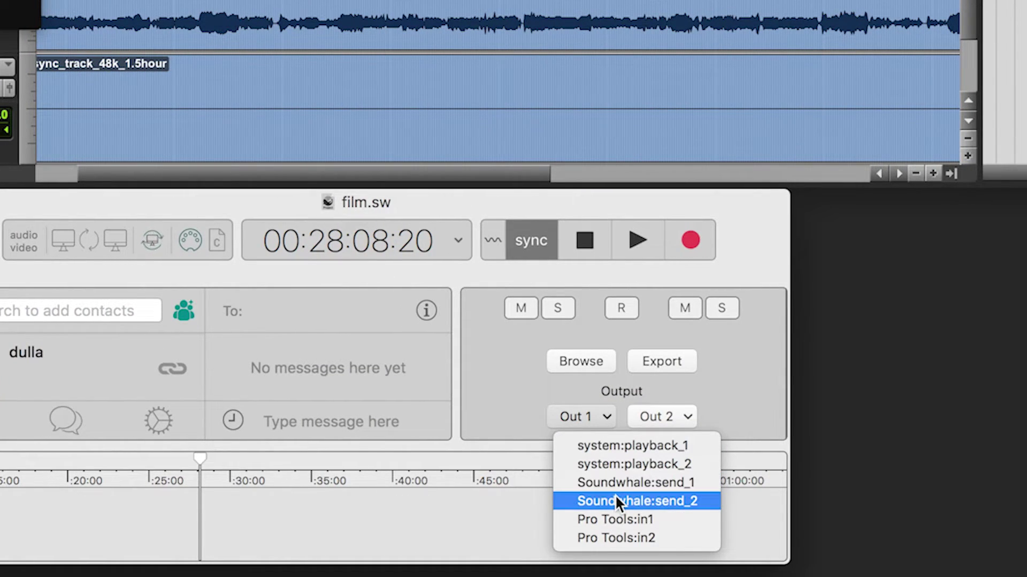
{"action": "left_click", "coordinate": [685, 416]}
{"action": "left_click", "coordinate": [686, 416]}
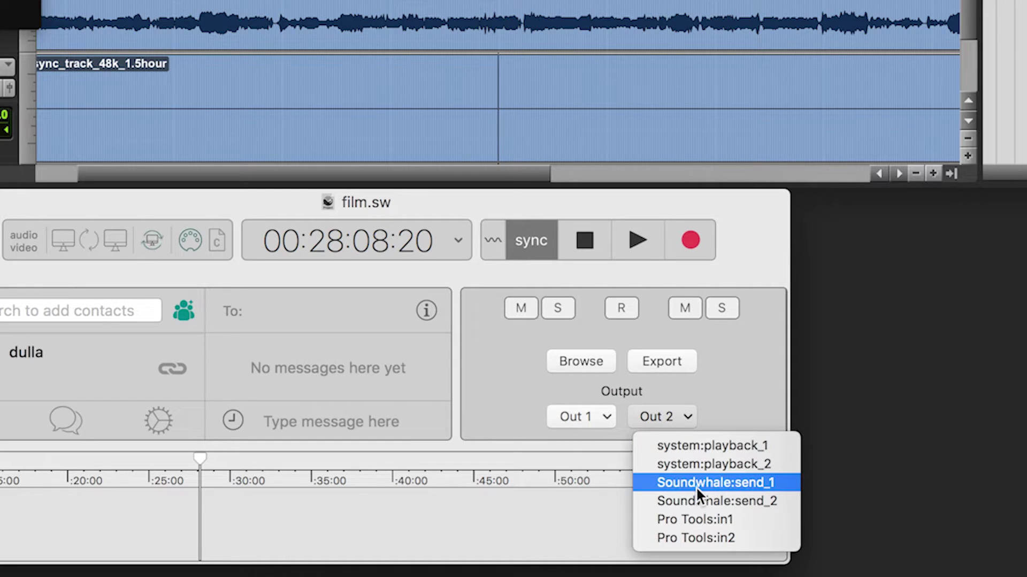
{"action": "left_click", "coordinate": [525, 391]}
{"action": "scroll", "coordinate": [525, 391], "scroll_direction": "up", "scroll_amount": 5}
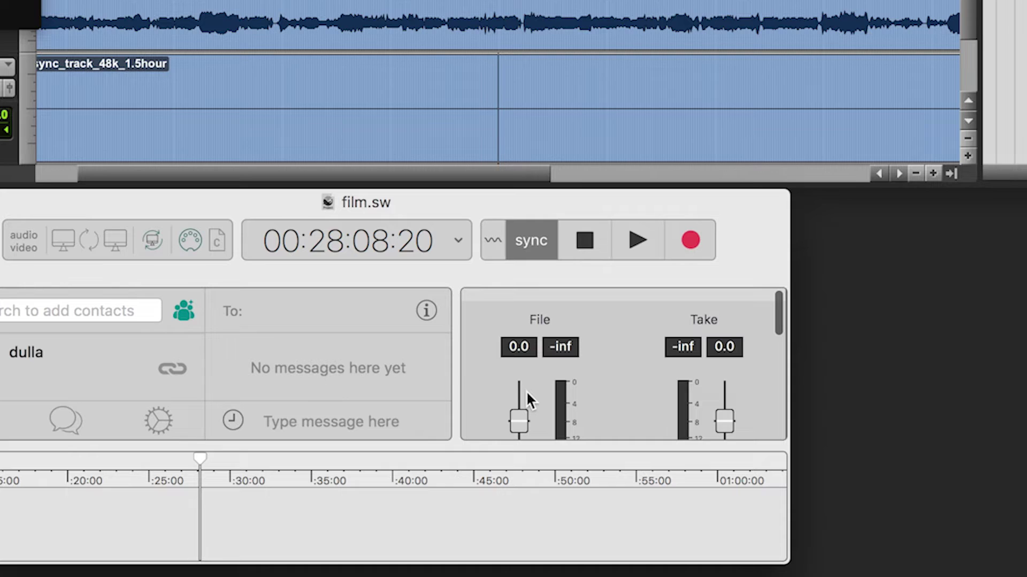
{"action": "scroll", "coordinate": [527, 400], "scroll_direction": "down", "scroll_amount": 4}
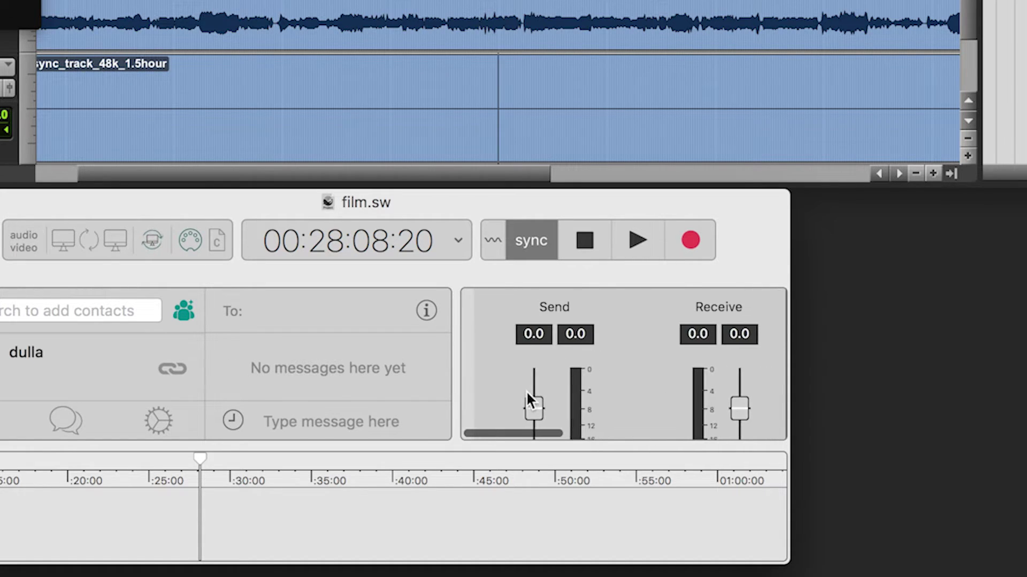
{"action": "scroll", "coordinate": [526, 394], "scroll_direction": "down", "scroll_amount": 5}
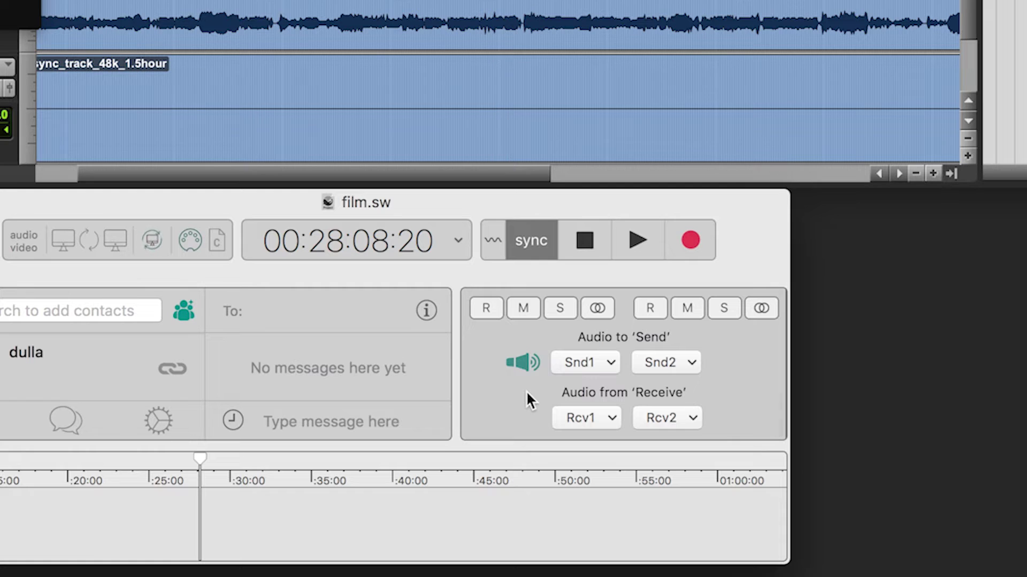
- Route Pro Tools:out1 and out2 to sends 1 and 2, then play in sync from about 00:30:08
{"action": "left_click", "coordinate": [575, 360]}
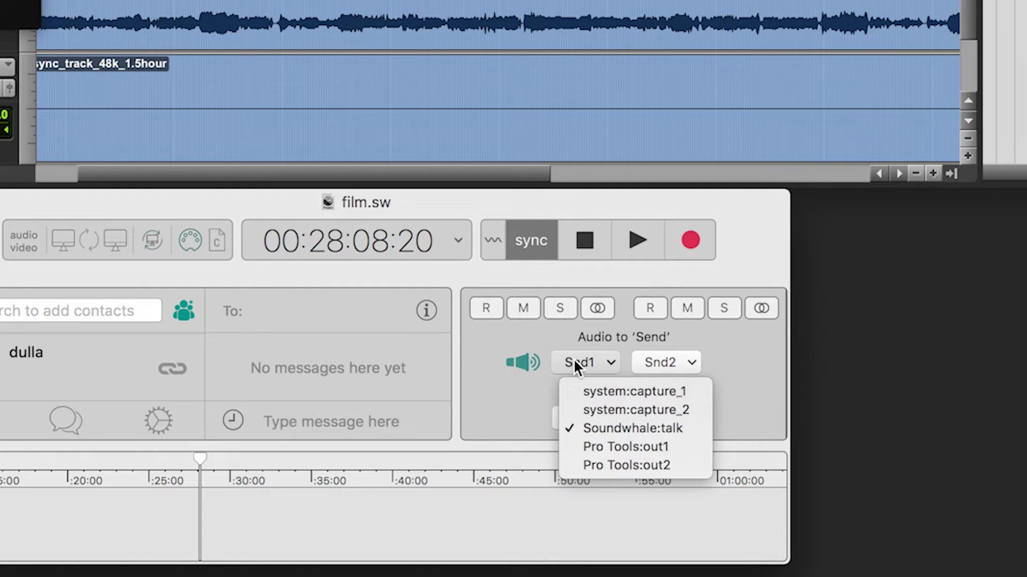
{"action": "left_click", "coordinate": [589, 447]}
{"action": "left_click", "coordinate": [658, 369]}
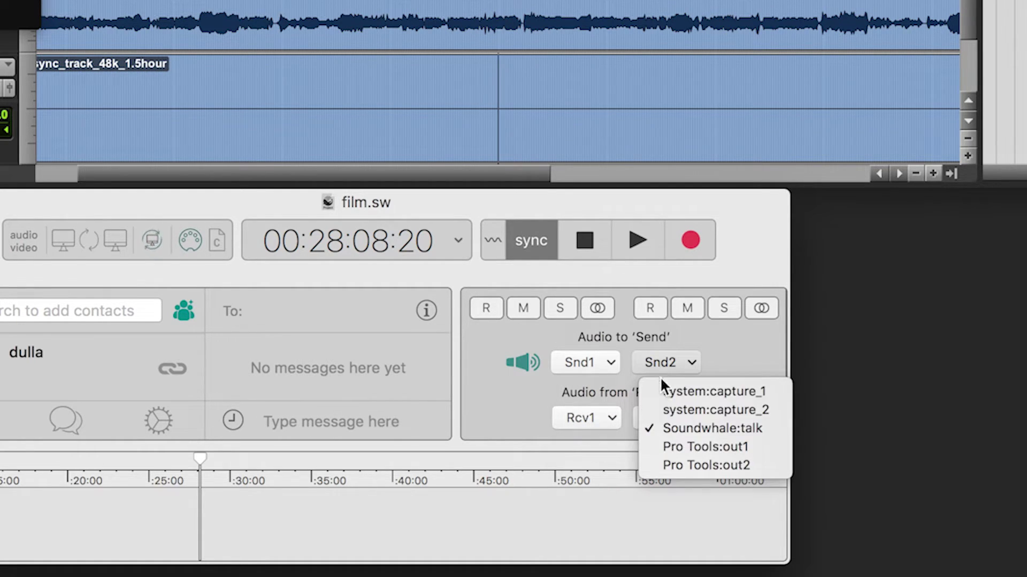
{"action": "left_click", "coordinate": [672, 461]}
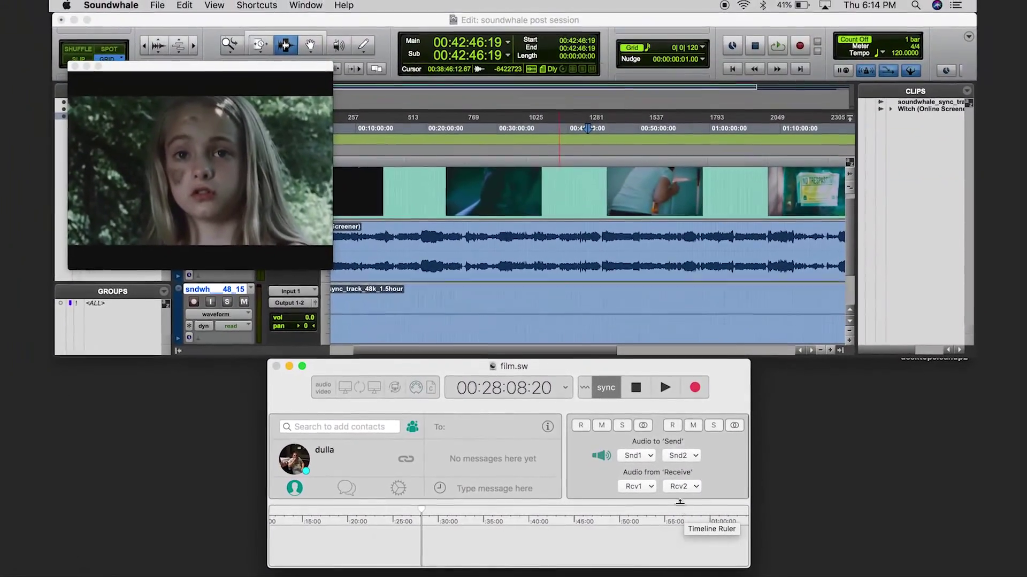
{"action": "left_click", "coordinate": [423, 513]}
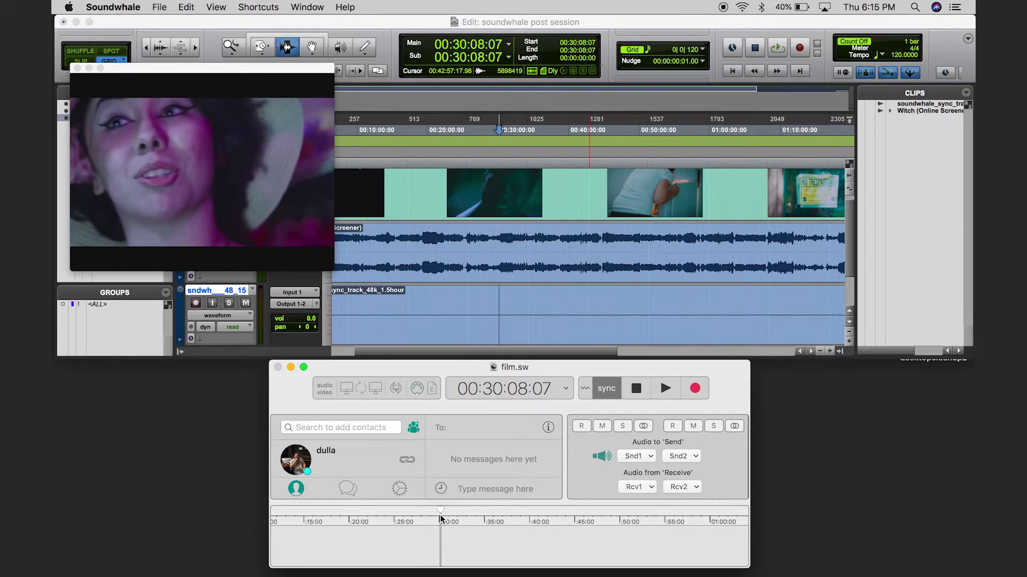
{"action": "key", "text": "space"}
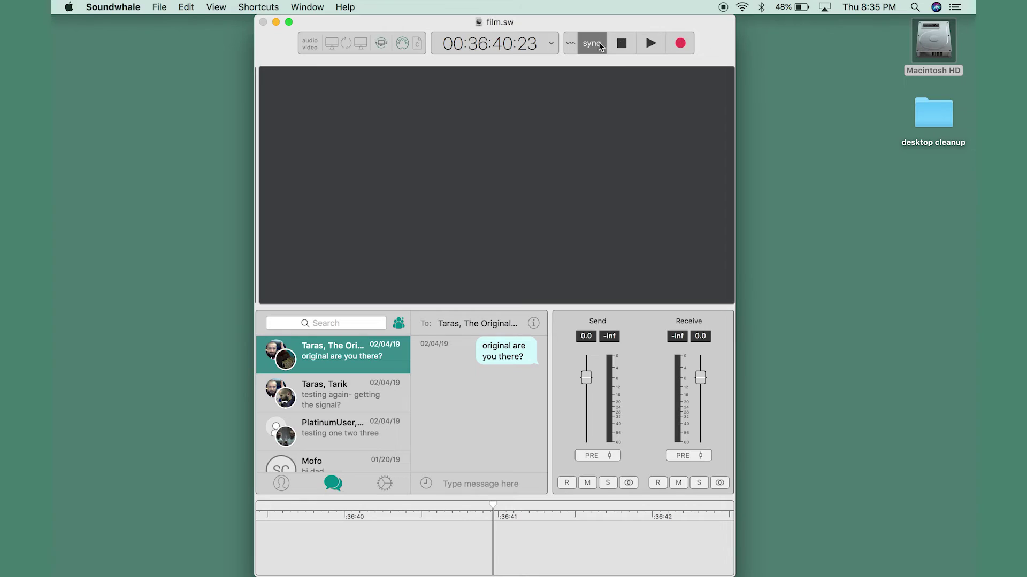
- Switch sync to local, review Preferences without changes, and load Witch (Online Screener).mp4 into film.sw
{"action": "left_click", "coordinate": [596, 47]}
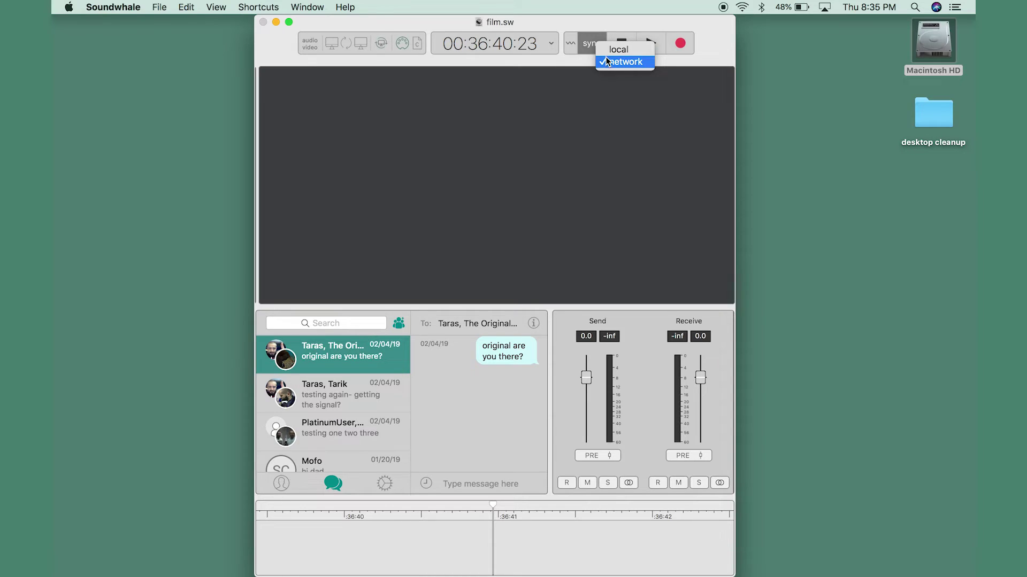
{"action": "left_click", "coordinate": [602, 54]}
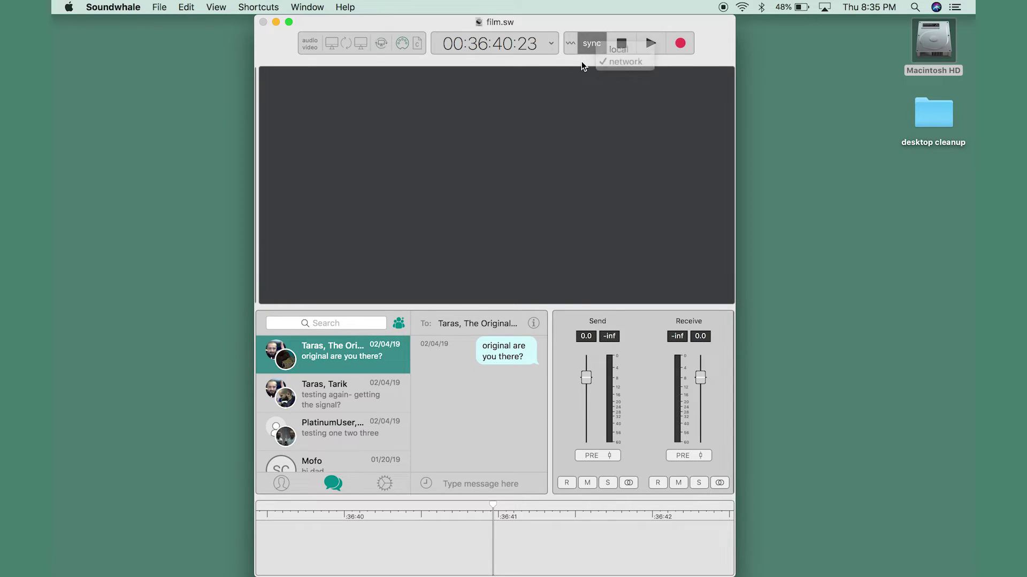
{"action": "left_click", "coordinate": [123, 7]}
{"action": "left_click", "coordinate": [115, 39]}
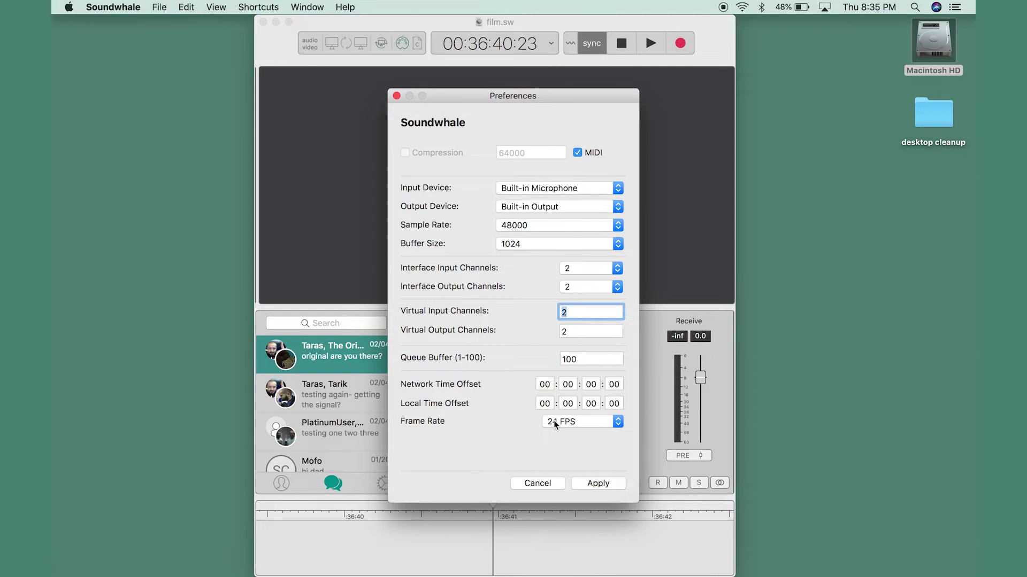
{"action": "left_click", "coordinate": [537, 483]}
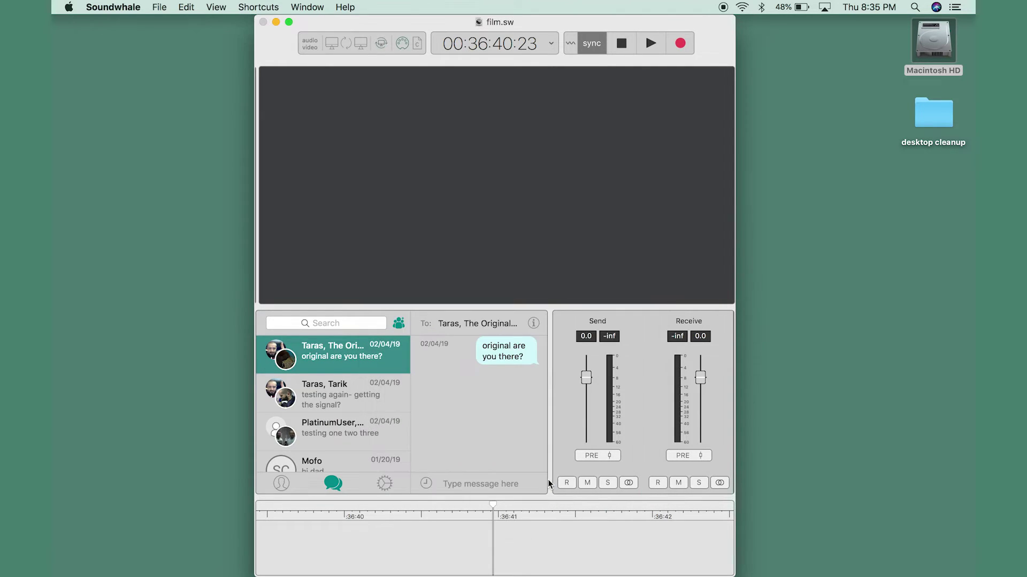
{"action": "left_click", "coordinate": [717, 285]}
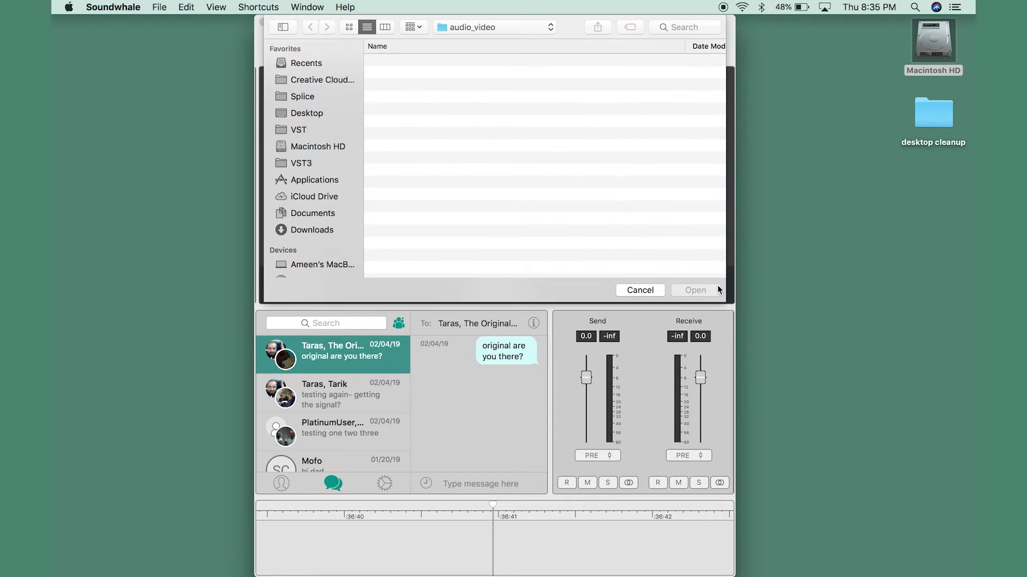
{"action": "double_click", "coordinate": [468, 207]}
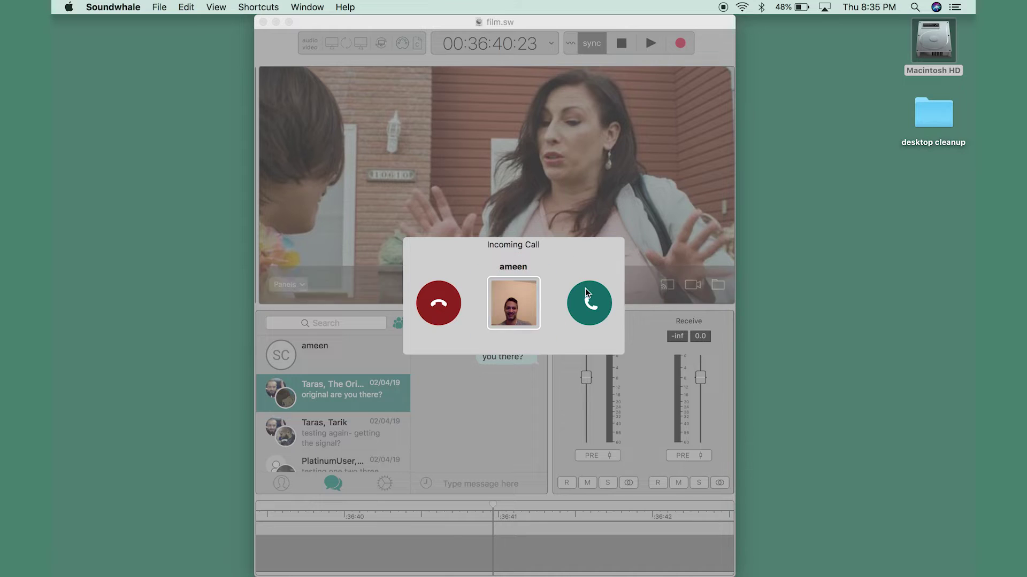
- Accept the incoming call from the remote contact
{"action": "left_click", "coordinate": [590, 303]}
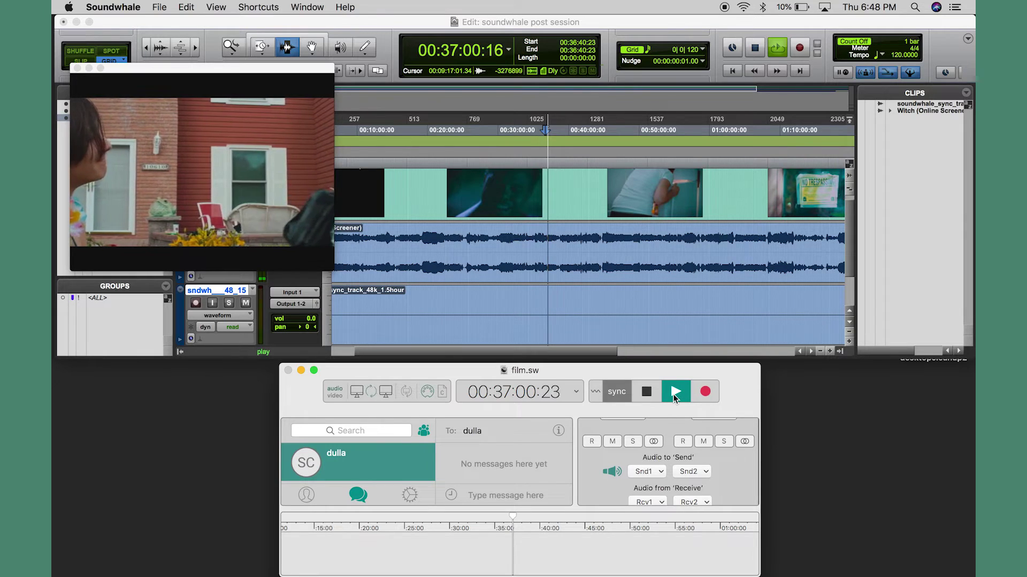
- Move film.sw's playhead to about 37:35, then 38:52:03, playing and stopping synced playback at each
{"action": "left_click", "coordinate": [673, 392]}
{"action": "left_click_drag", "start_coordinate": [512, 523], "coordinate": [519, 525]}
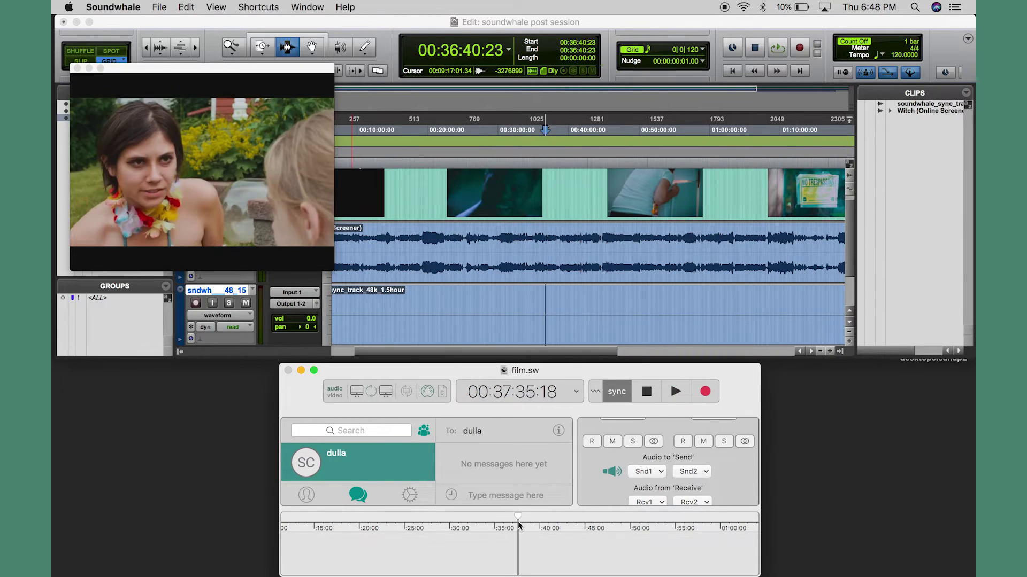
{"action": "key", "text": "space"}
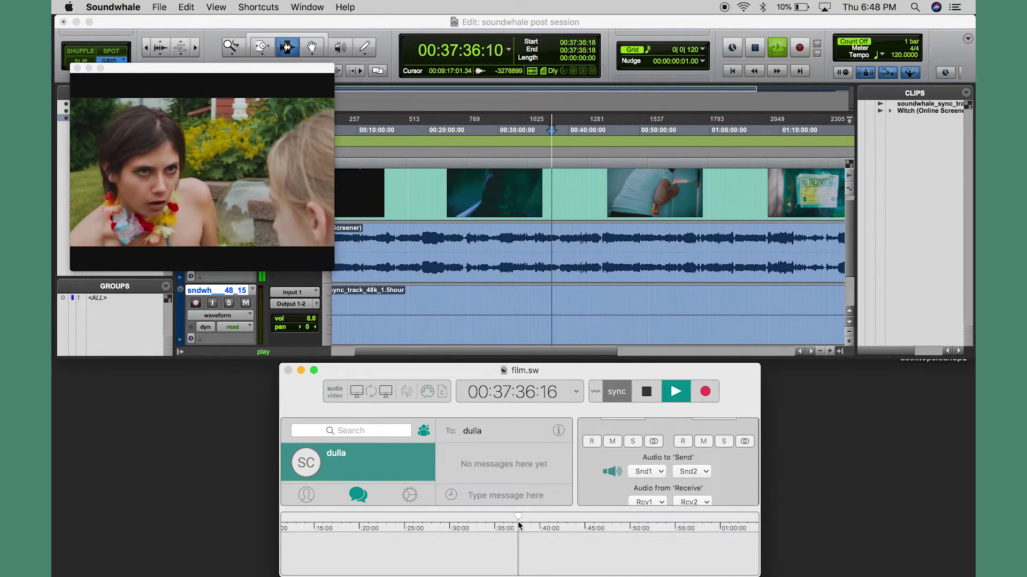
{"action": "key", "text": "space"}
{"action": "left_click_drag", "start_coordinate": [518, 525], "coordinate": [529, 520]}
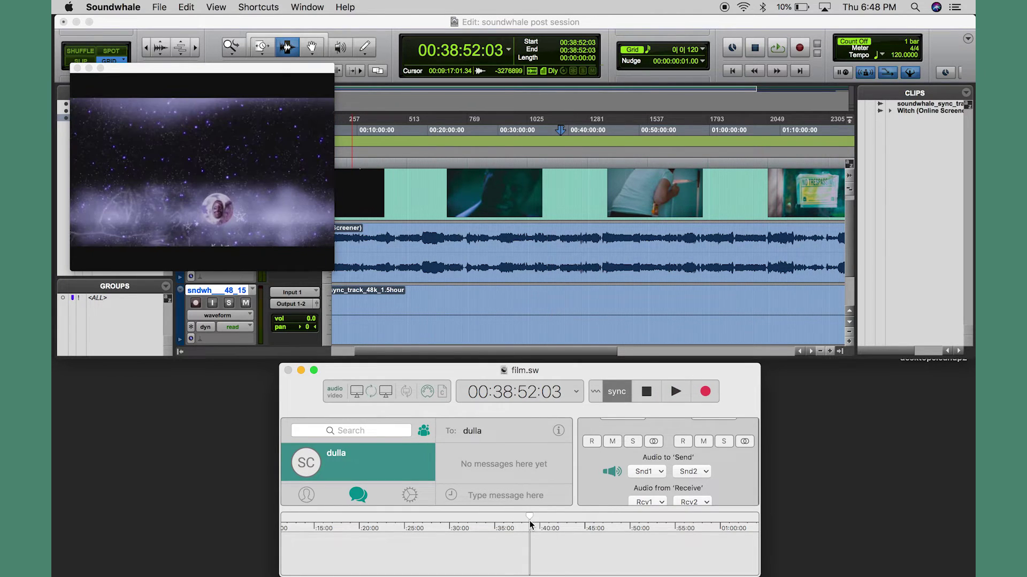
{"action": "key", "text": "space"}
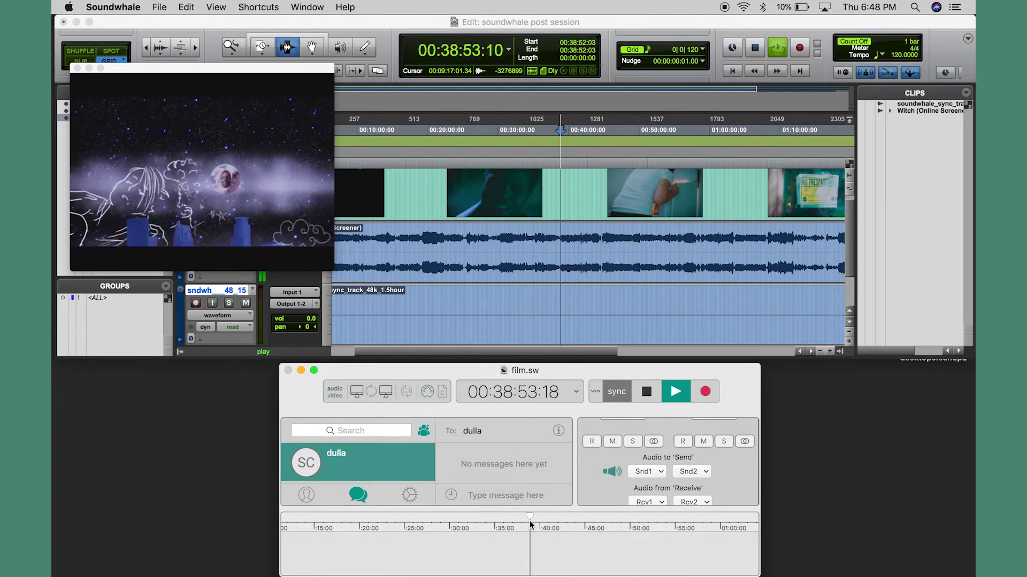
{"action": "key", "text": "space"}
- Play from 40:25:05, then jump via 36:51:08 back to 33:18:03, play and stop there
{"action": "left_click_drag", "start_coordinate": [530, 521], "coordinate": [544, 524]}
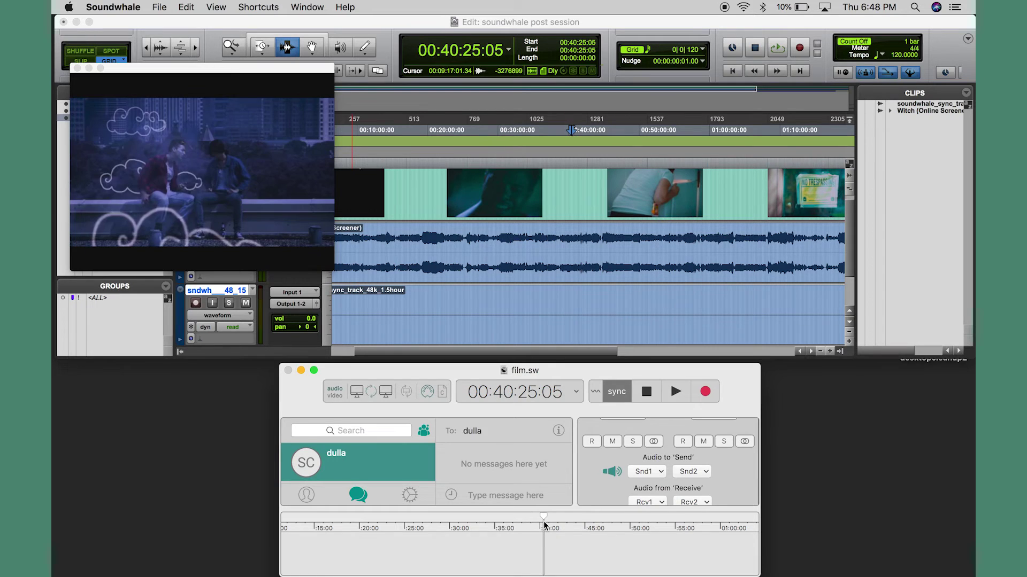
{"action": "key", "text": "space"}
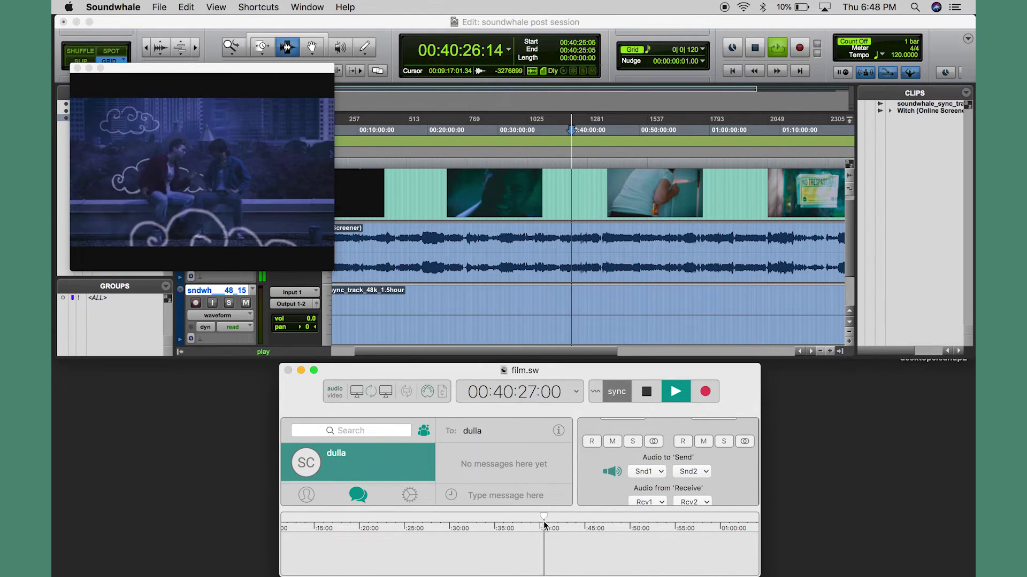
{"action": "key", "text": "space"}
{"action": "left_click", "coordinate": [512, 524]}
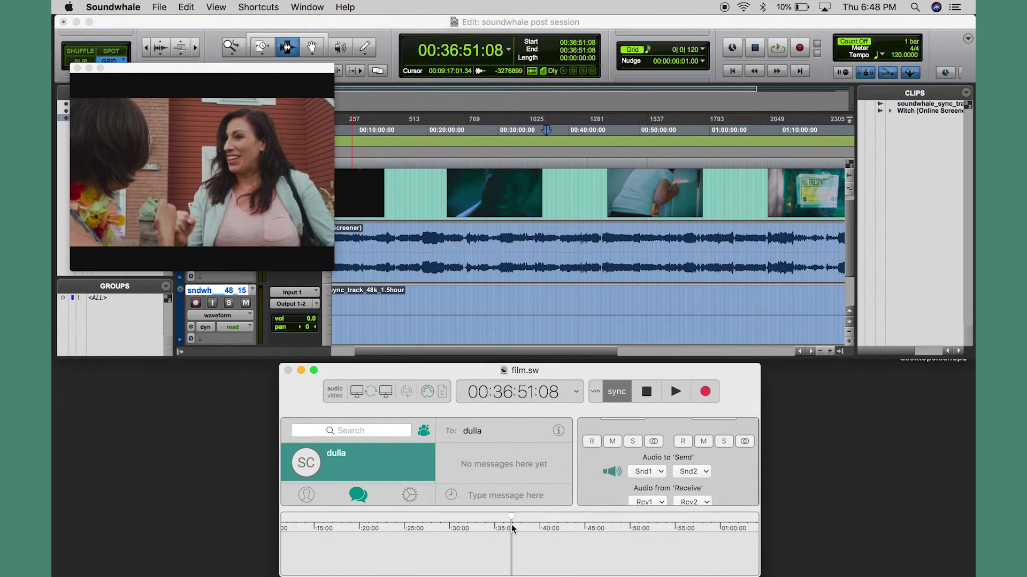
{"action": "left_click", "coordinate": [479, 522]}
{"action": "key", "text": "space"}
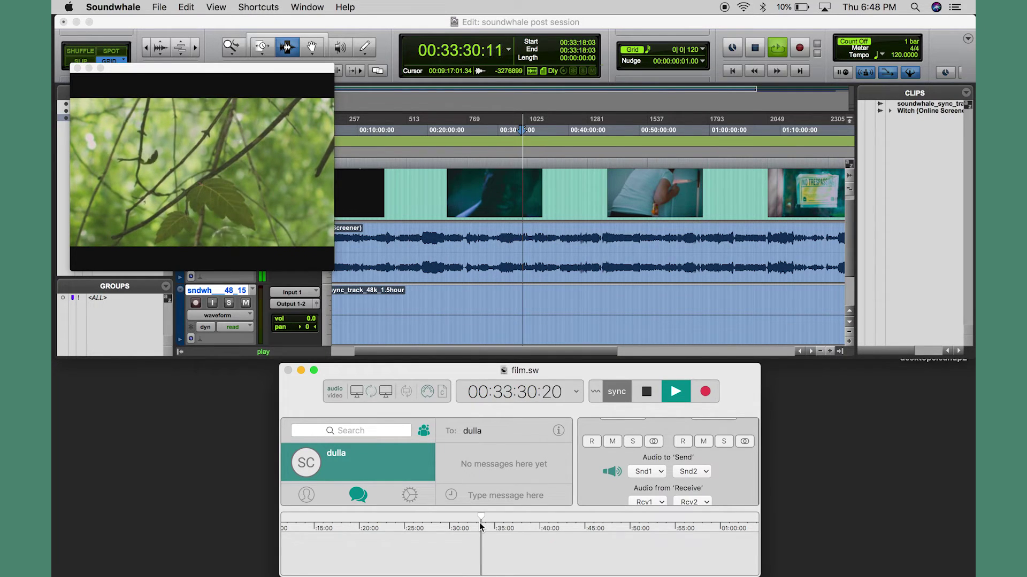
{"action": "key", "text": "space"}
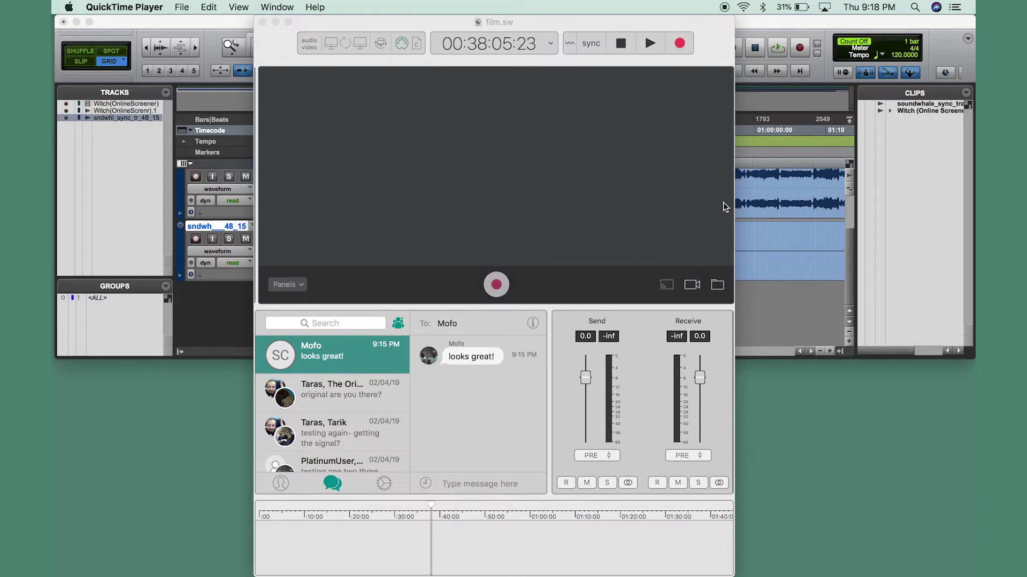
- Load Witch (Online Screener).mp4 into film.sw and keep the Send panel shown
{"action": "left_click", "coordinate": [717, 283]}
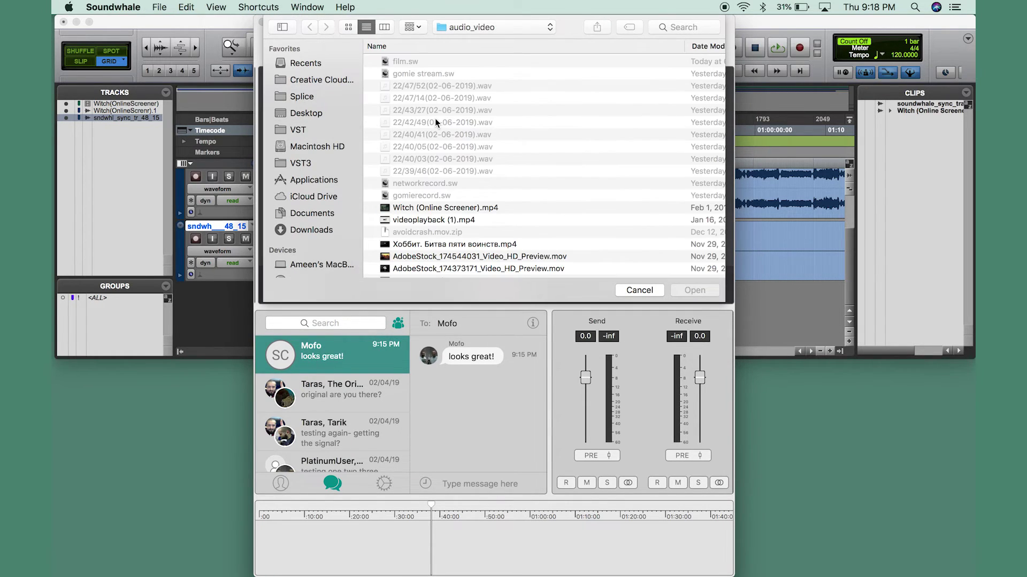
{"action": "double_click", "coordinate": [428, 207]}
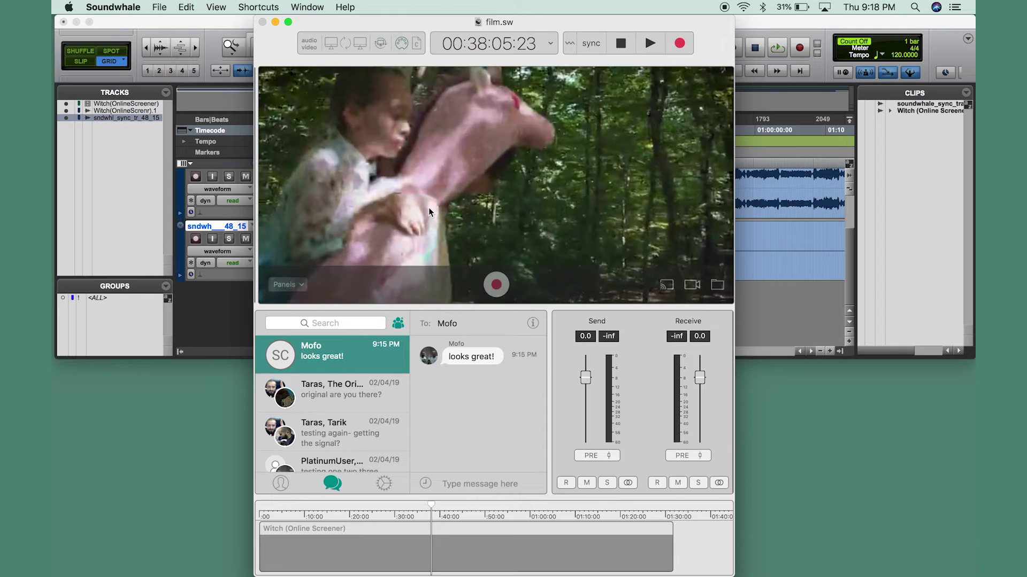
{"action": "left_click", "coordinate": [303, 279]}
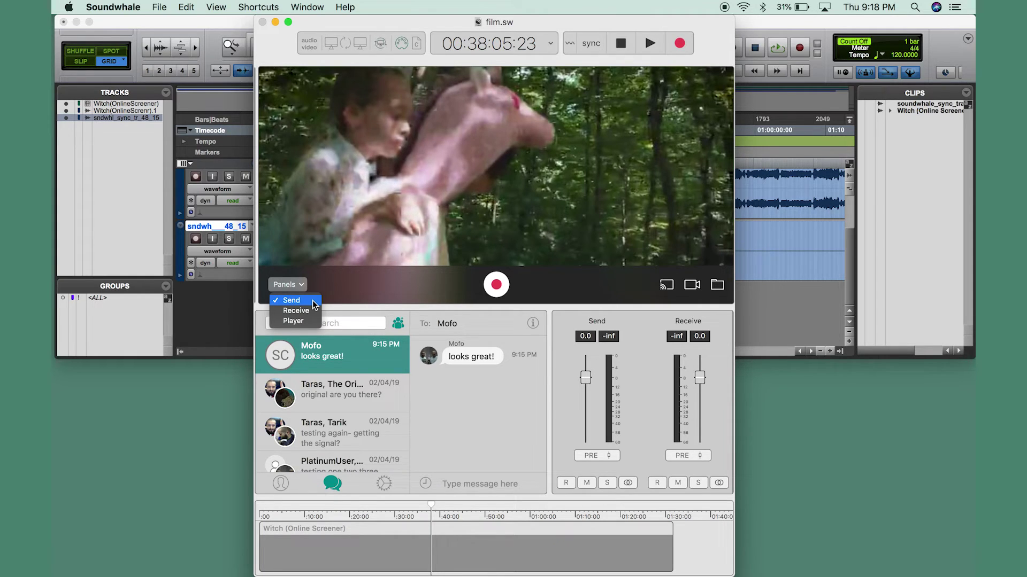
{"action": "left_click", "coordinate": [553, 393]}
- Check both sends' output choices, leaving each output unchanged
{"action": "scroll", "coordinate": [554, 393], "scroll_direction": "down", "scroll_amount": 3}
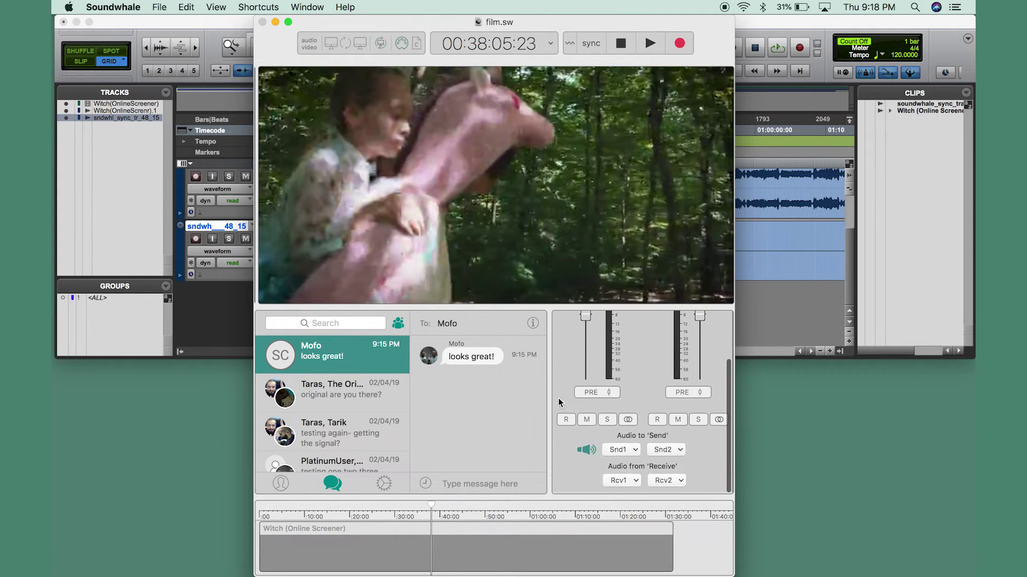
{"action": "left_click", "coordinate": [621, 452]}
{"action": "left_click", "coordinate": [694, 456]}
{"action": "left_click", "coordinate": [671, 451]}
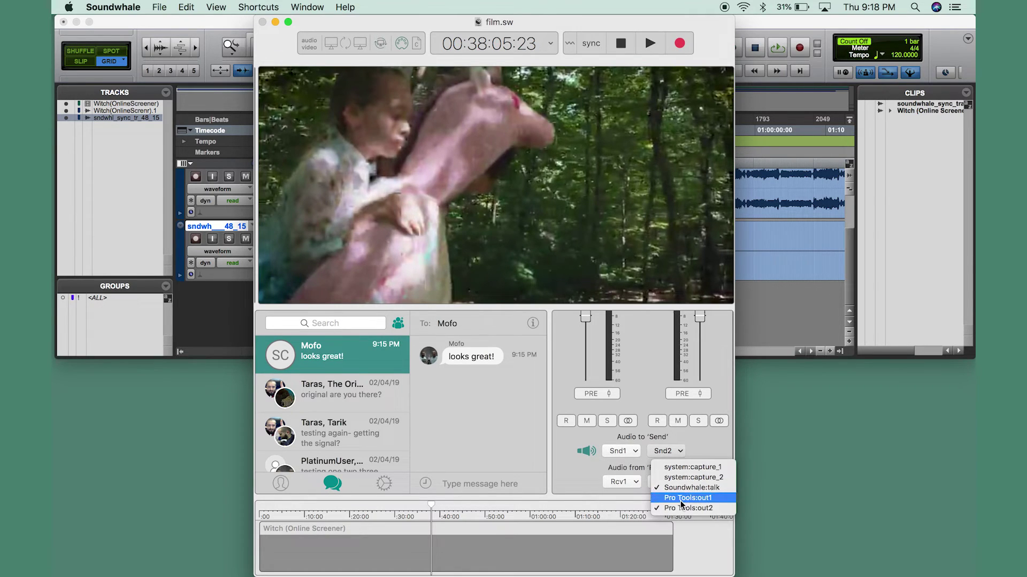
{"action": "left_click", "coordinate": [689, 452]}
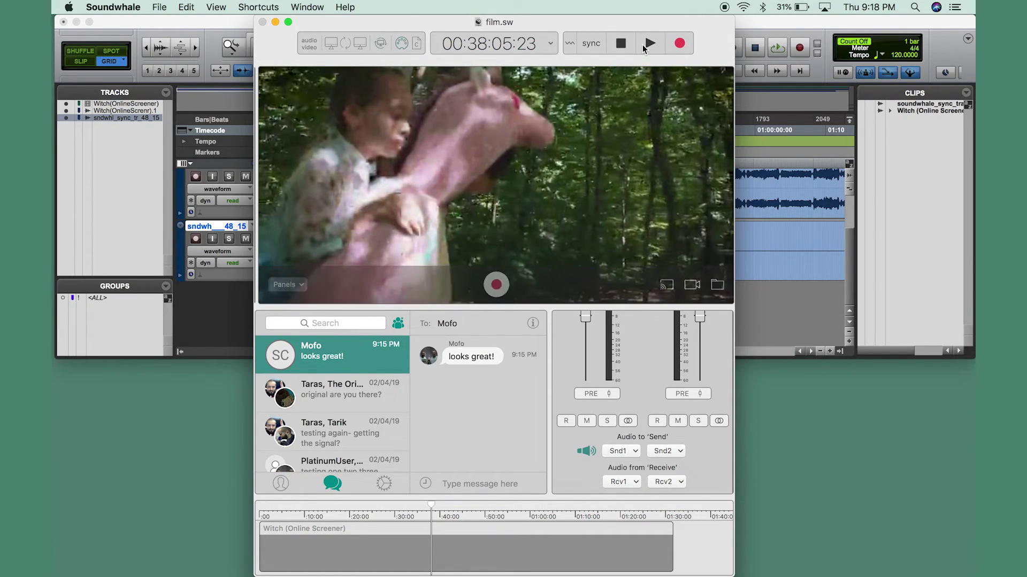
- Turn sync on in Soundwhale and bring the Pro Tools session to the front
{"action": "left_click", "coordinate": [592, 45]}
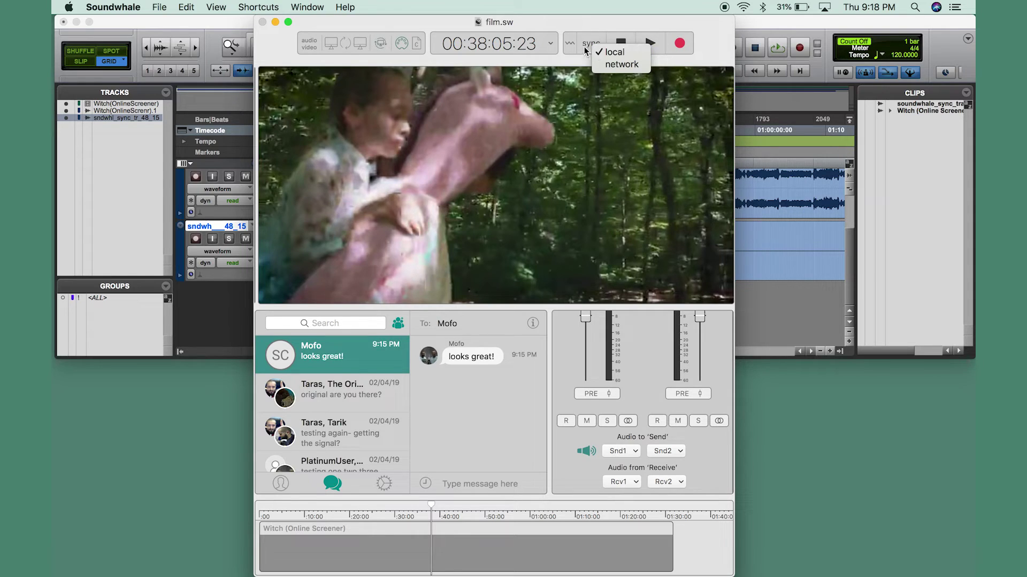
{"action": "left_click", "coordinate": [584, 47]}
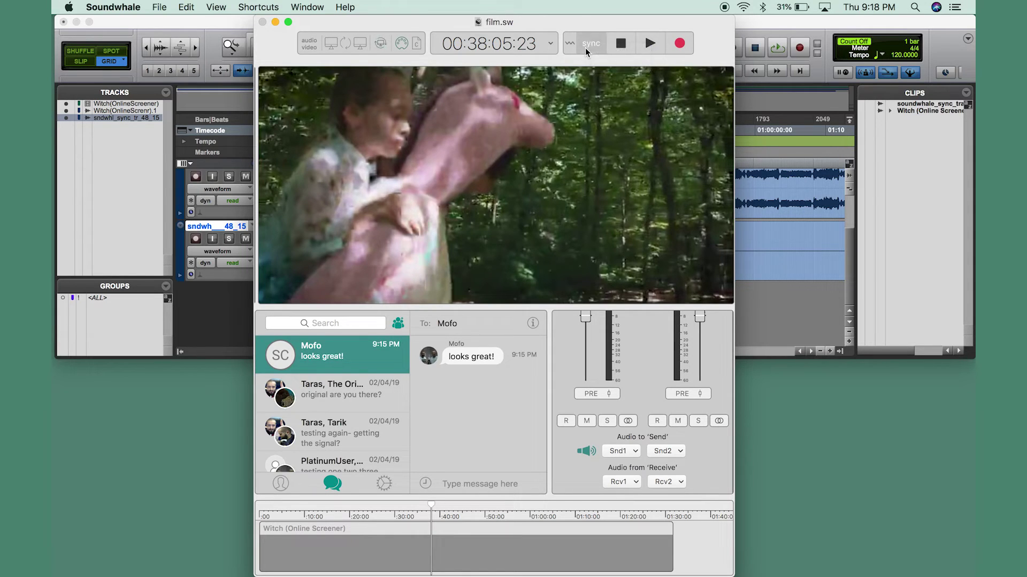
{"action": "left_click", "coordinate": [746, 23]}
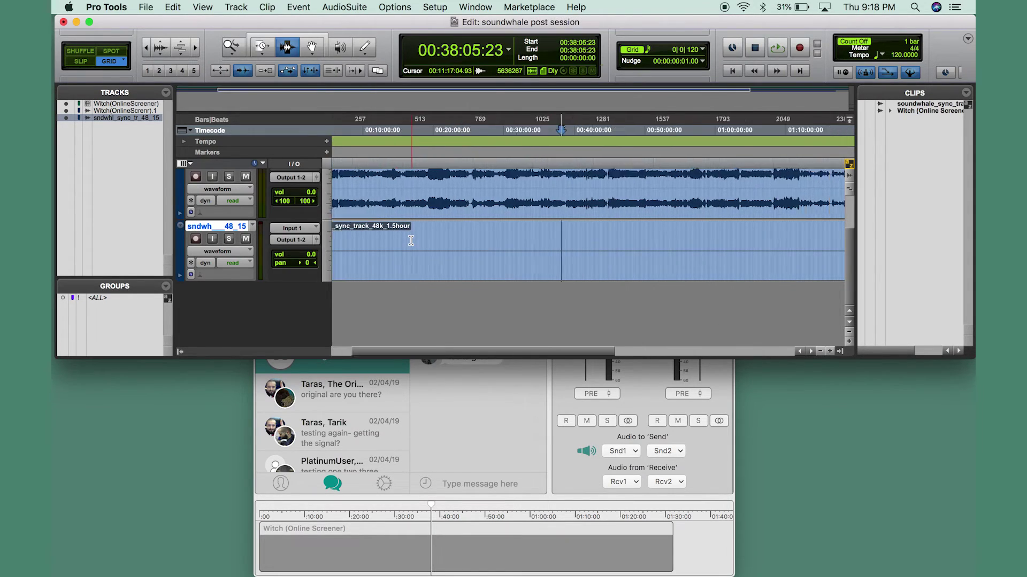
- Scroll the Pro Tools timeline back to the start, then show Soundwhale's film window with its contacts list
{"action": "scroll", "coordinate": [411, 240], "scroll_direction": "left", "scroll_amount": 2}
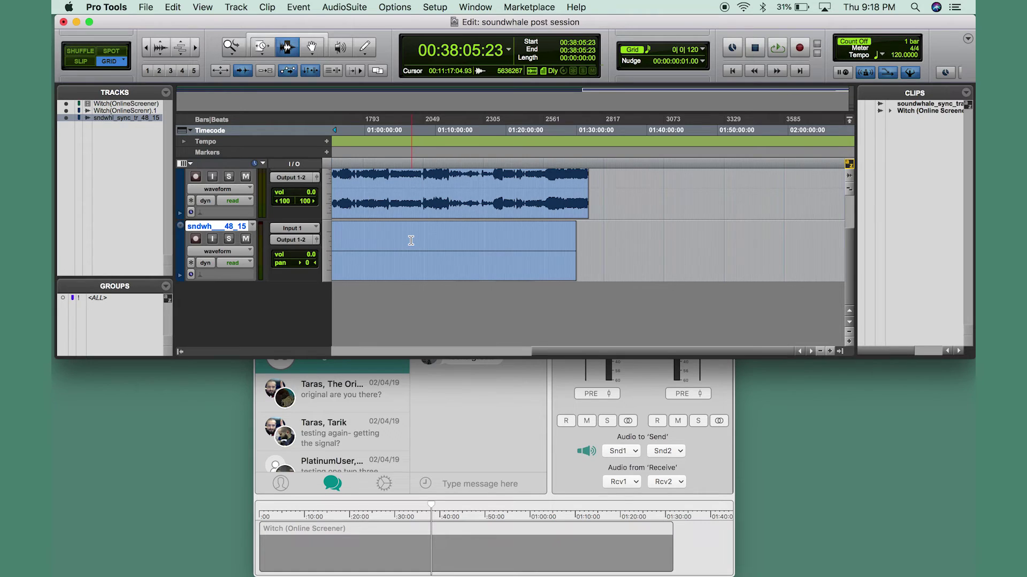
{"action": "left_click", "coordinate": [557, 379]}
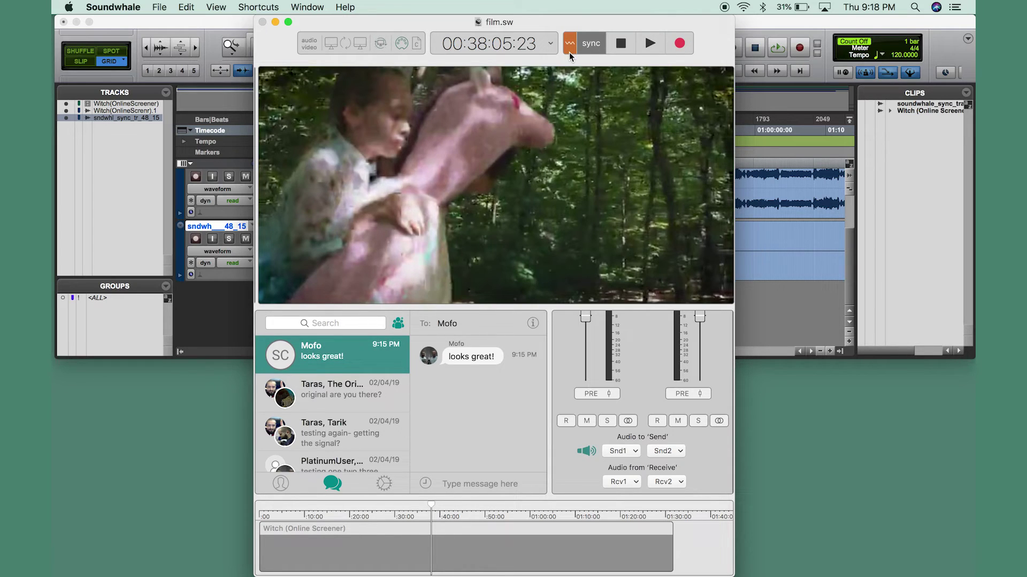
{"action": "left_click", "coordinate": [281, 484]}
- Tick Video Stream and Video Chat in the first contact's connection options
{"action": "scroll", "coordinate": [332, 418], "scroll_direction": "up", "scroll_amount": 3}
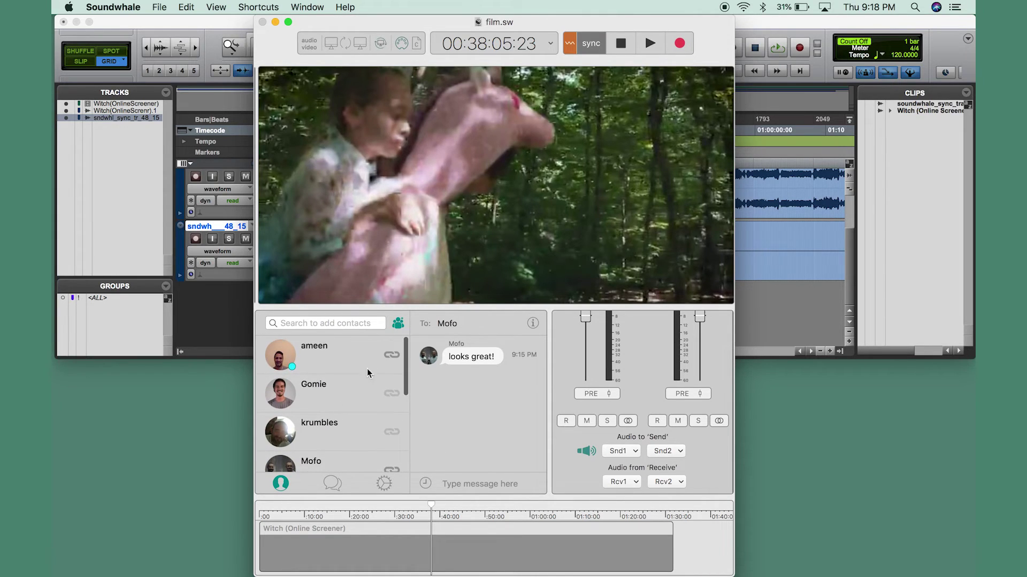
{"action": "left_click", "coordinate": [391, 355]}
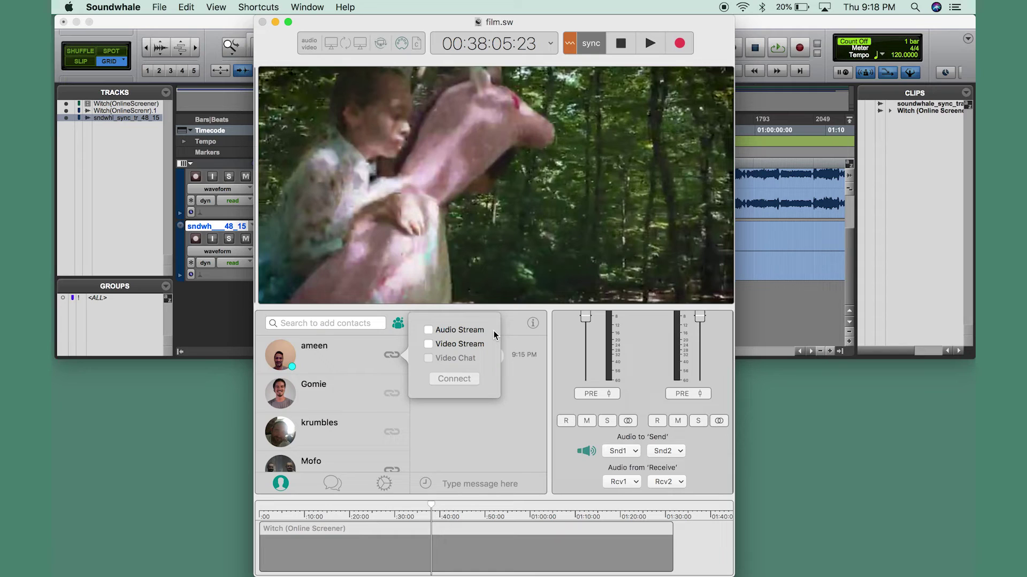
{"action": "left_click", "coordinate": [429, 344]}
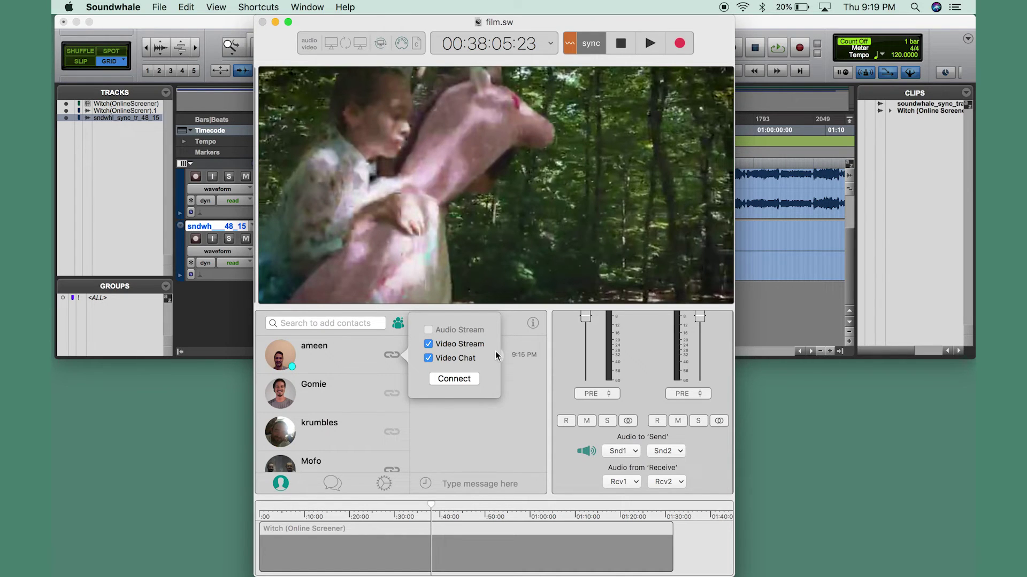
{"action": "left_click", "coordinate": [112, 7]}
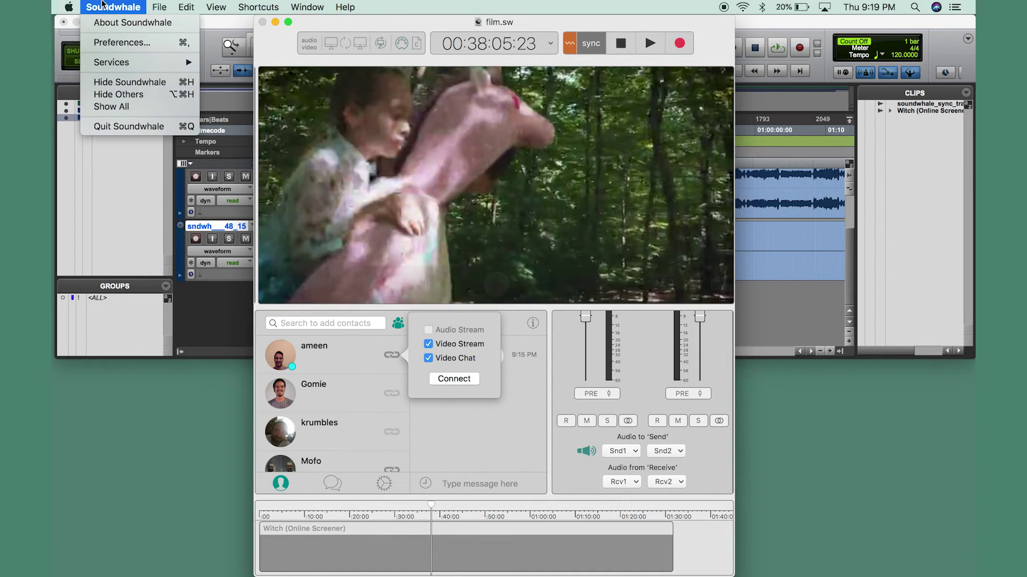
- Leave Soundwhale's buffer size at 1024, cancel preferences, and reopen the first contact's connection options
{"action": "left_click", "coordinate": [118, 43]}
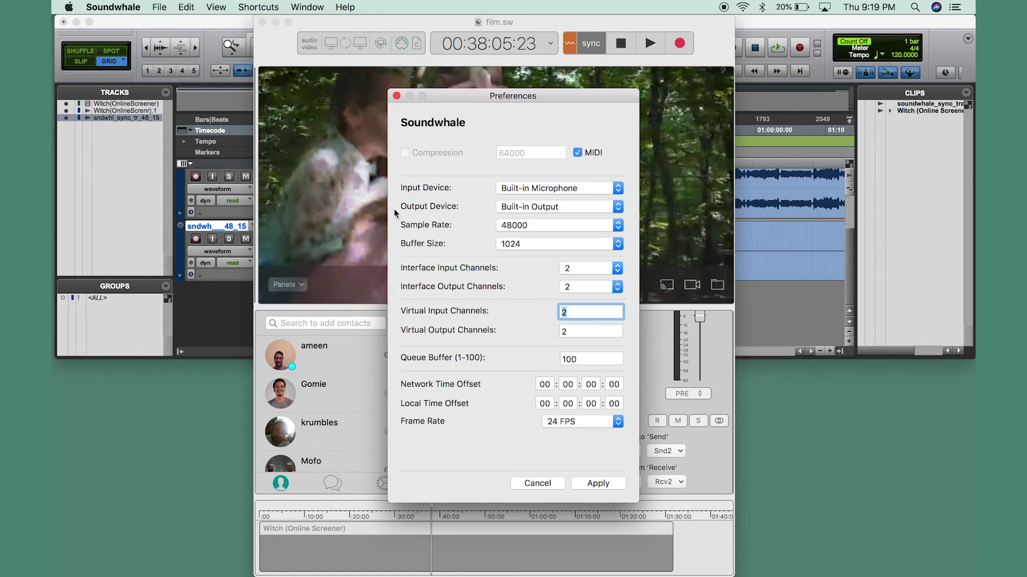
{"action": "left_click", "coordinate": [501, 245]}
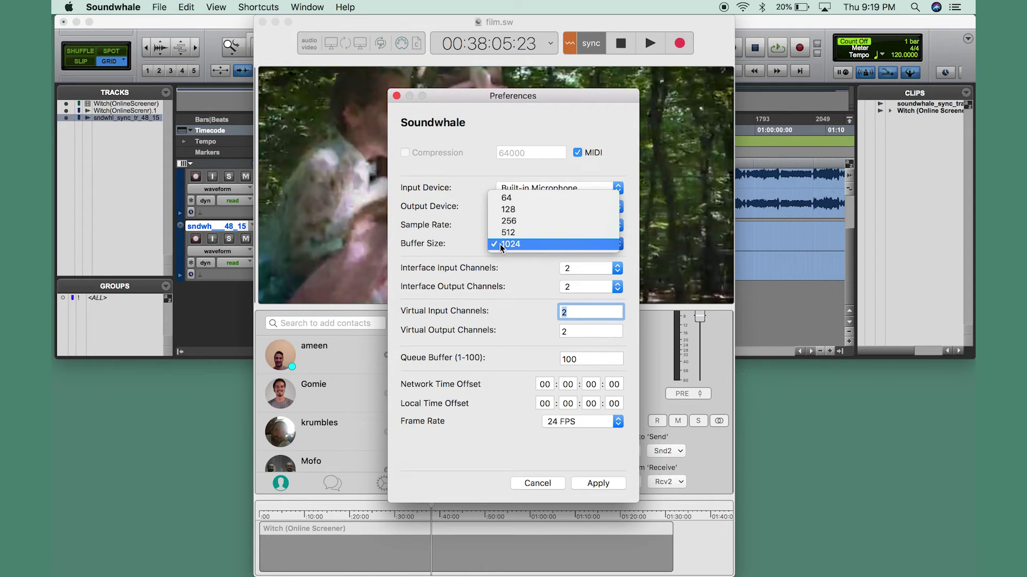
{"action": "left_click", "coordinate": [521, 454]}
{"action": "left_click", "coordinate": [535, 483]}
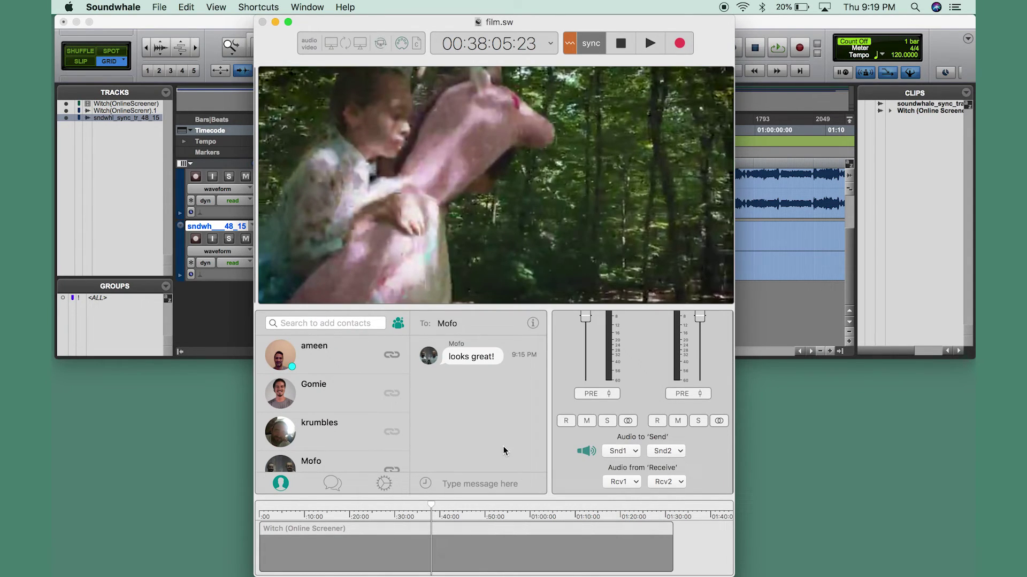
{"action": "left_click", "coordinate": [392, 355]}
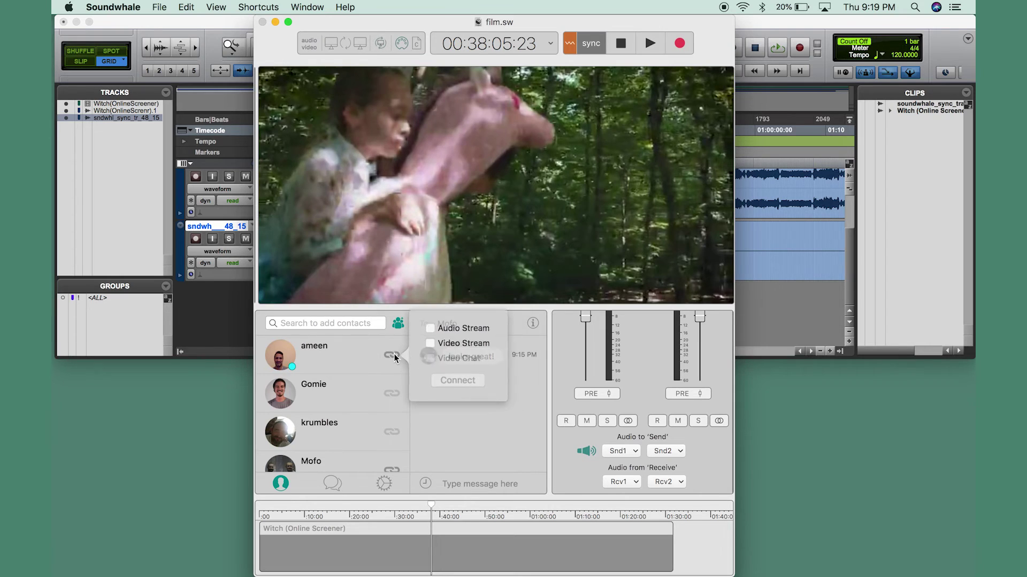
- Connect to the first contact with only Video Stream ticked
{"action": "left_click", "coordinate": [429, 344]}
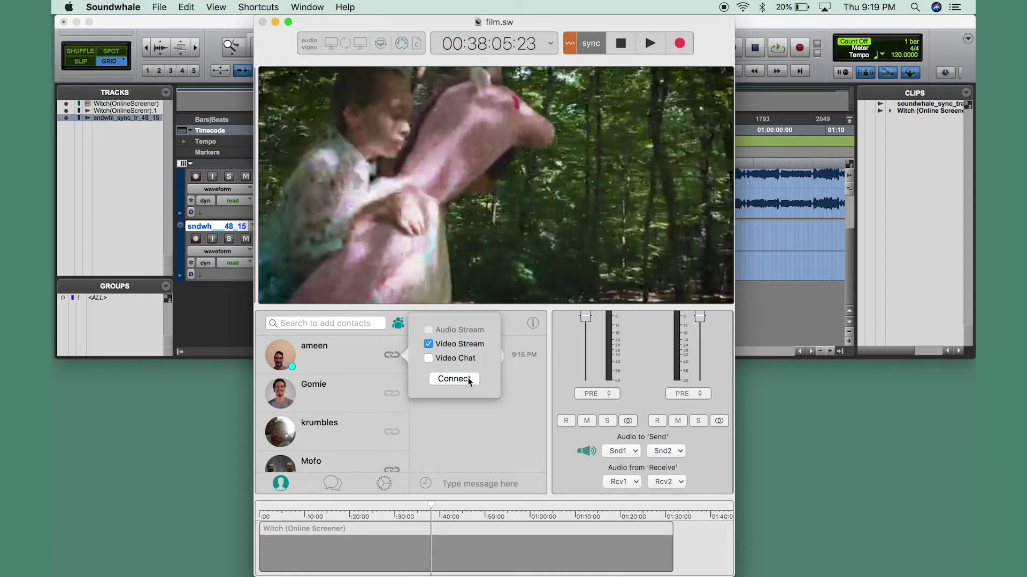
{"action": "left_click", "coordinate": [454, 378]}
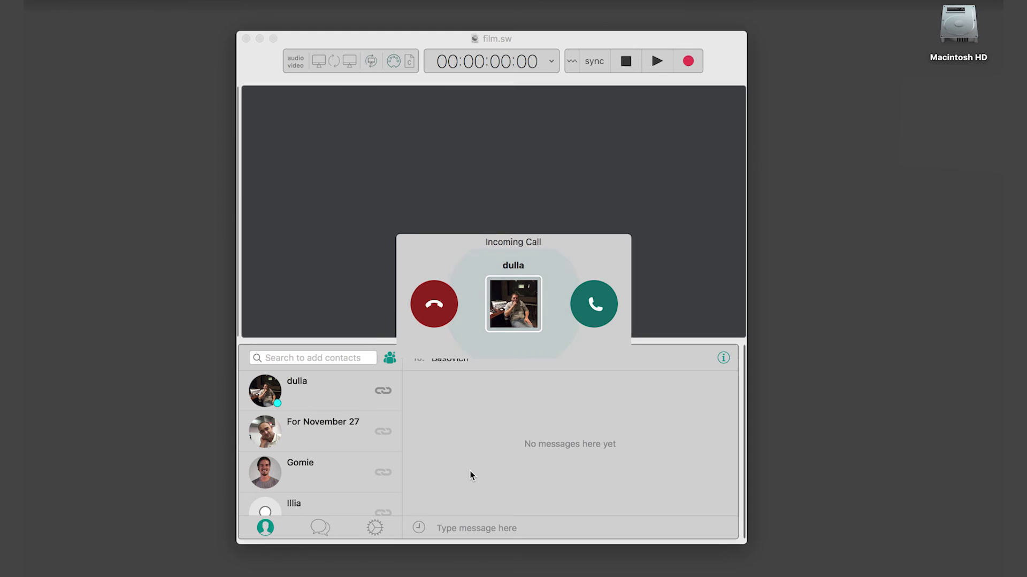
- Answer the incoming call on the remote desktop so the film streams there
{"action": "left_click", "coordinate": [597, 313]}
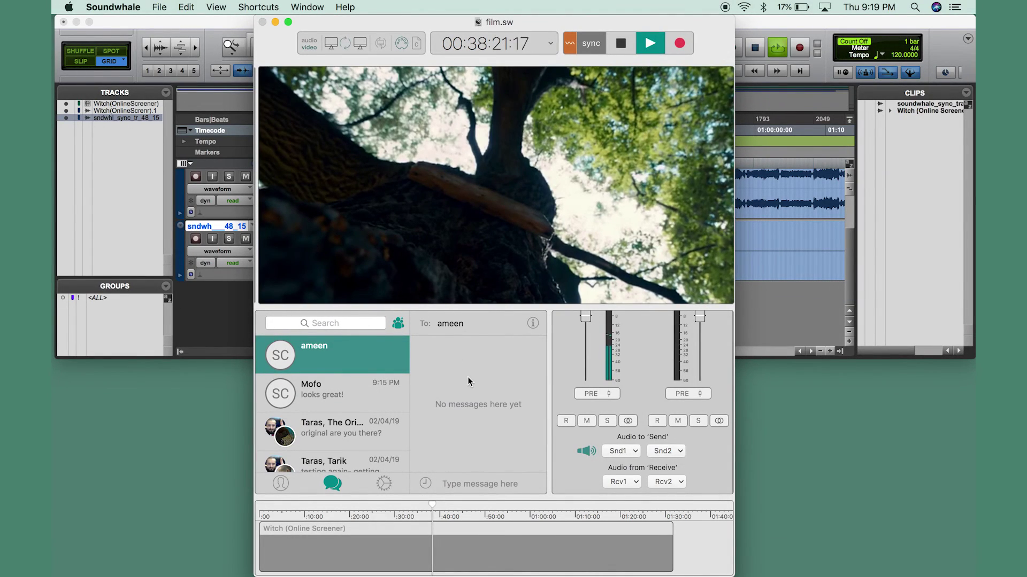
- Stop the film, then place a Video Stream-only call to a second contact further down the list
{"action": "key", "text": "space"}
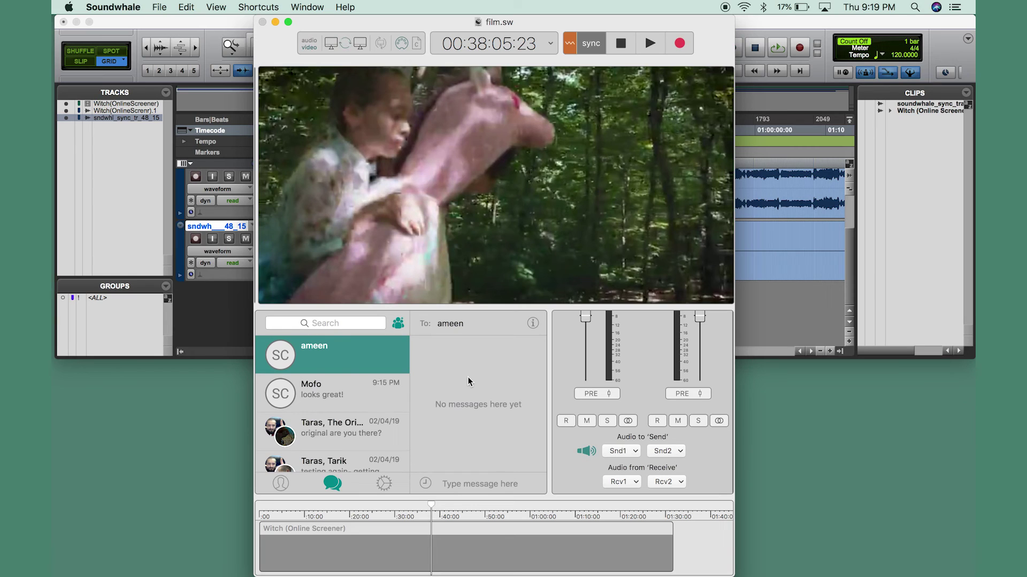
{"action": "key", "text": "super+1"}
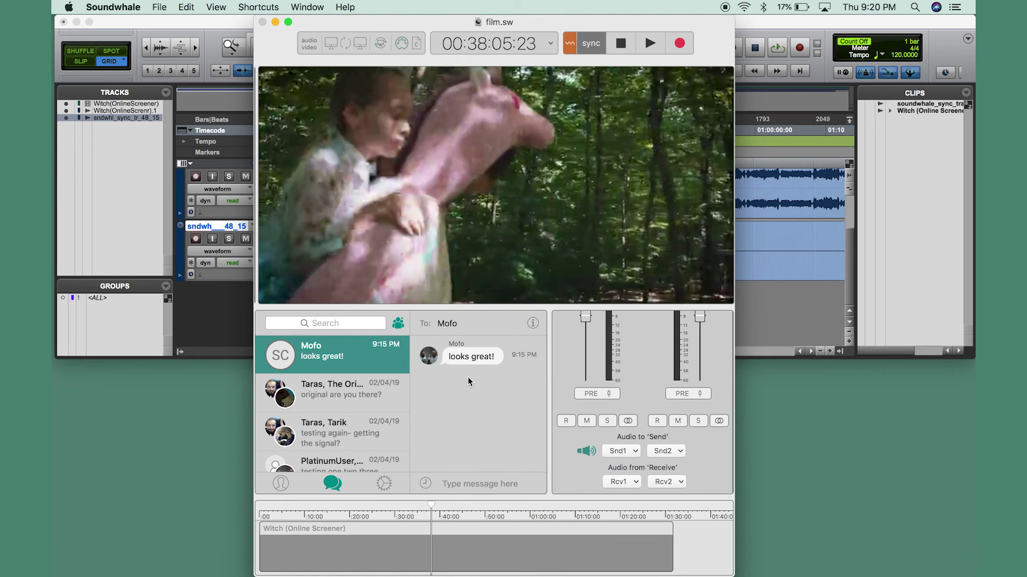
{"action": "left_click", "coordinate": [280, 484]}
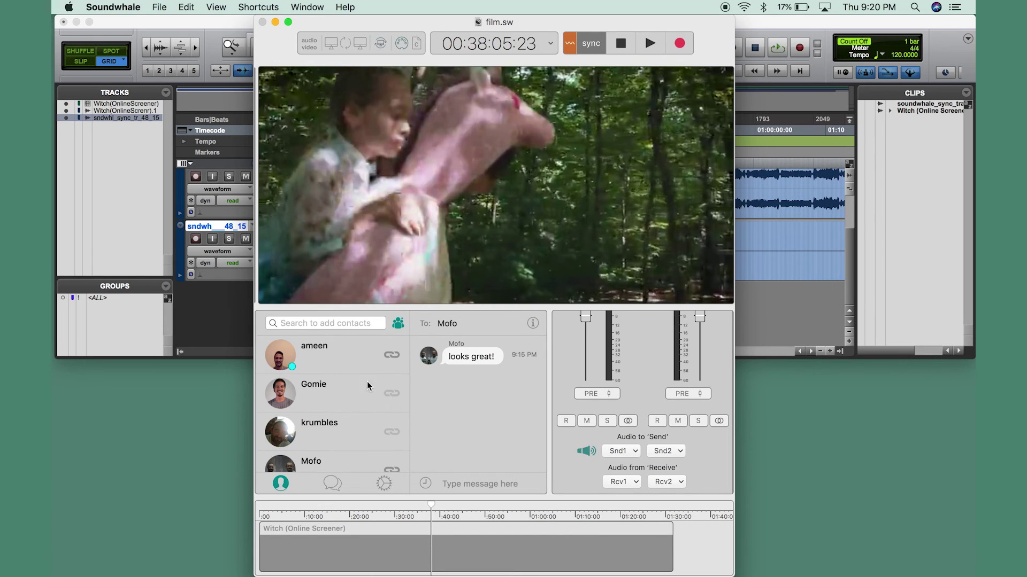
{"action": "scroll", "coordinate": [373, 373], "scroll_direction": "down", "scroll_amount": 3}
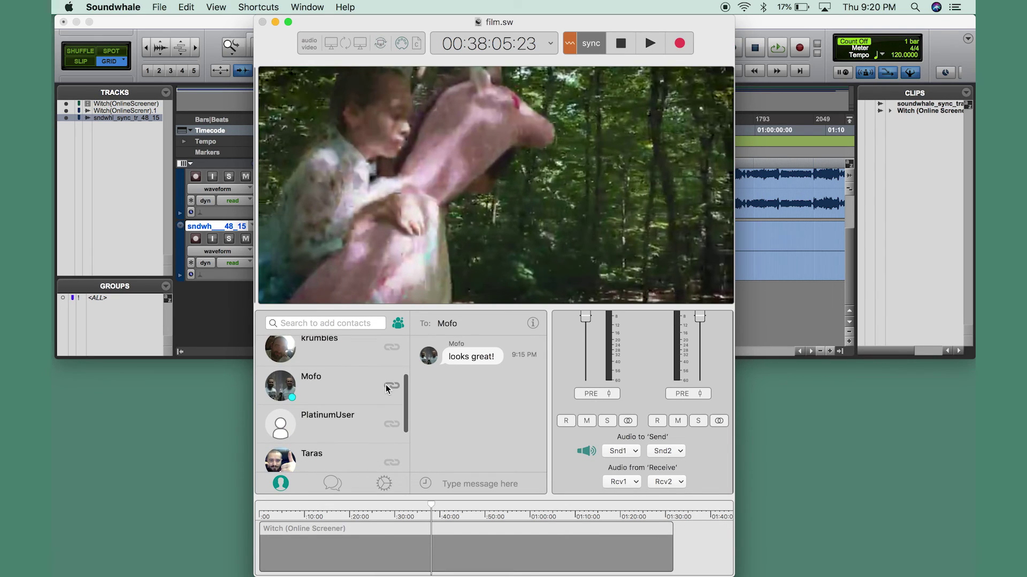
{"action": "left_click", "coordinate": [389, 384]}
{"action": "left_click", "coordinate": [428, 374]}
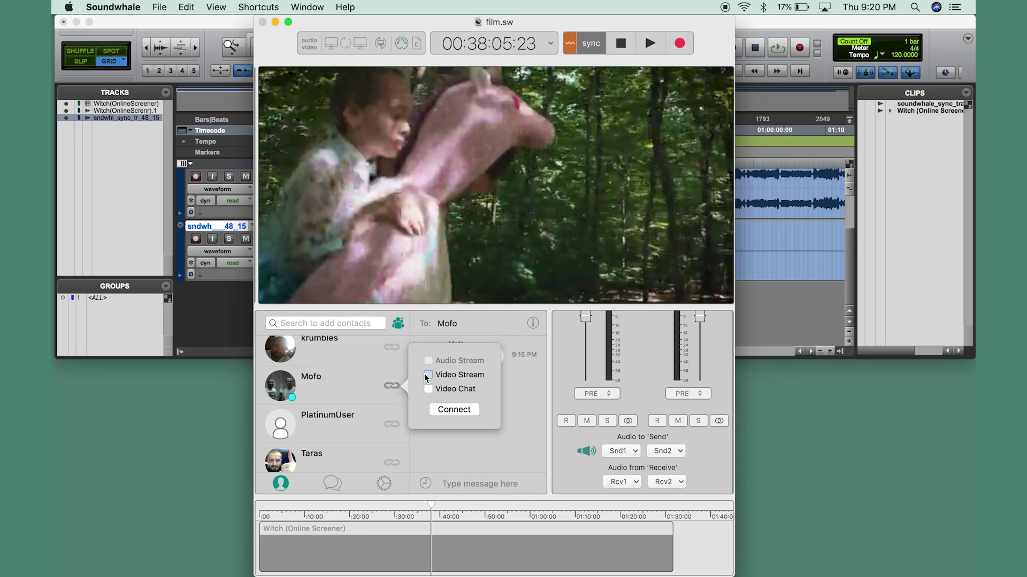
{"action": "left_click", "coordinate": [453, 409]}
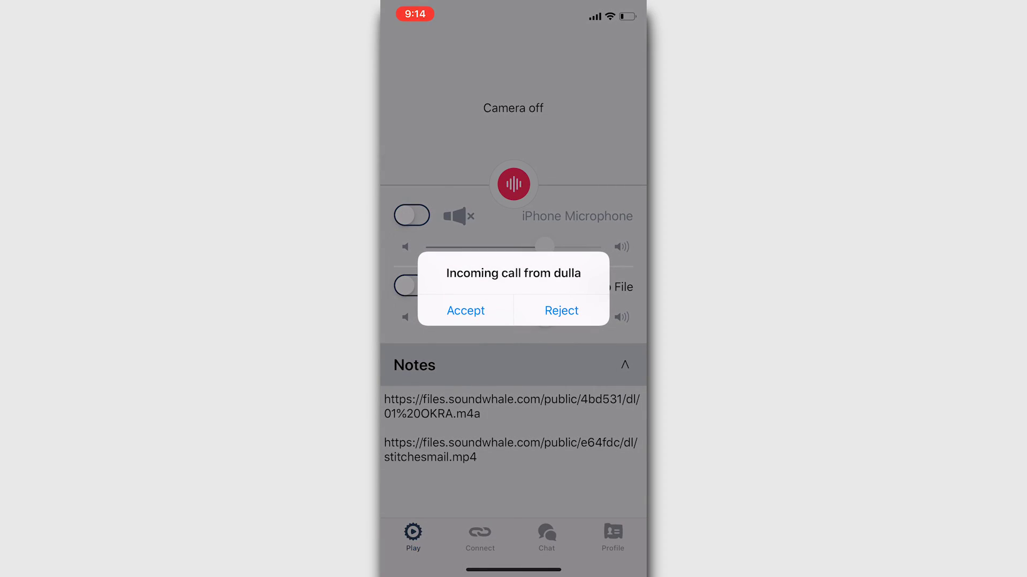
- Accept the incoming video-stream call on the iPhone
{"action": "left_click", "coordinate": [466, 310]}
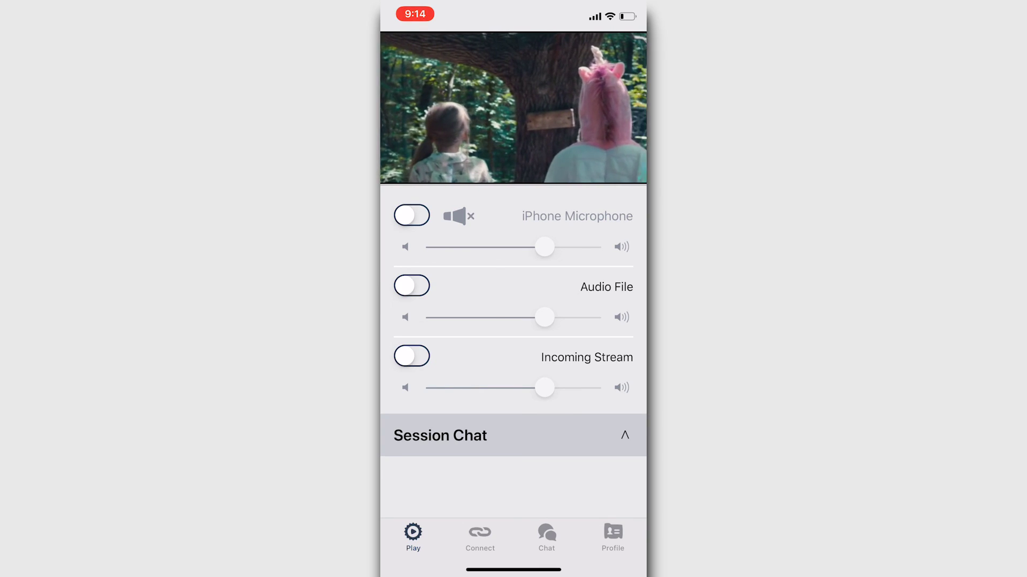
- Send "looks great!" in the iPhone Session Chat, then collapse the chat to show the audio controls
{"action": "scroll", "coordinate": [513, 321], "scroll_direction": "down", "scroll_amount": 4}
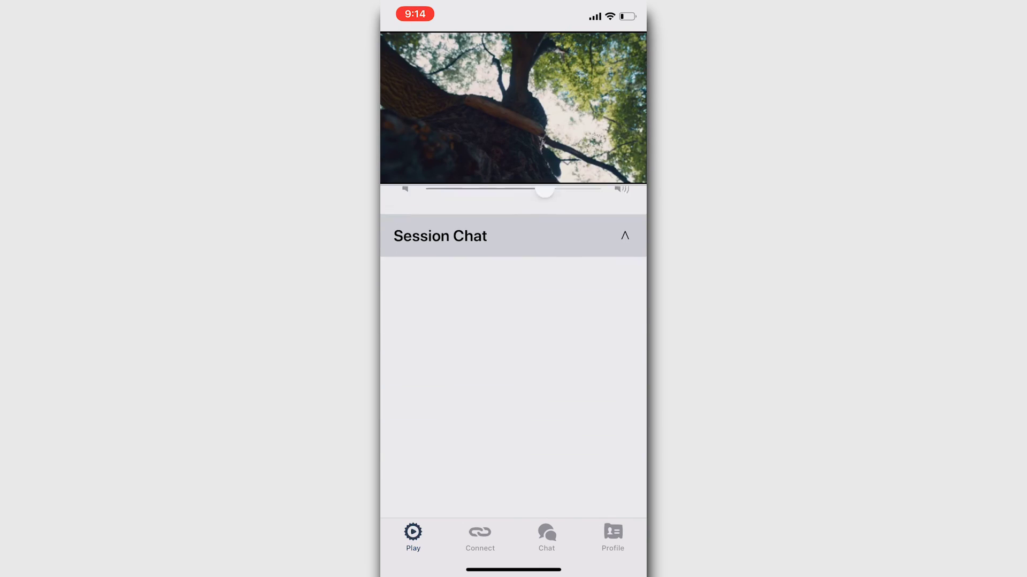
{"action": "left_click", "coordinate": [422, 509]}
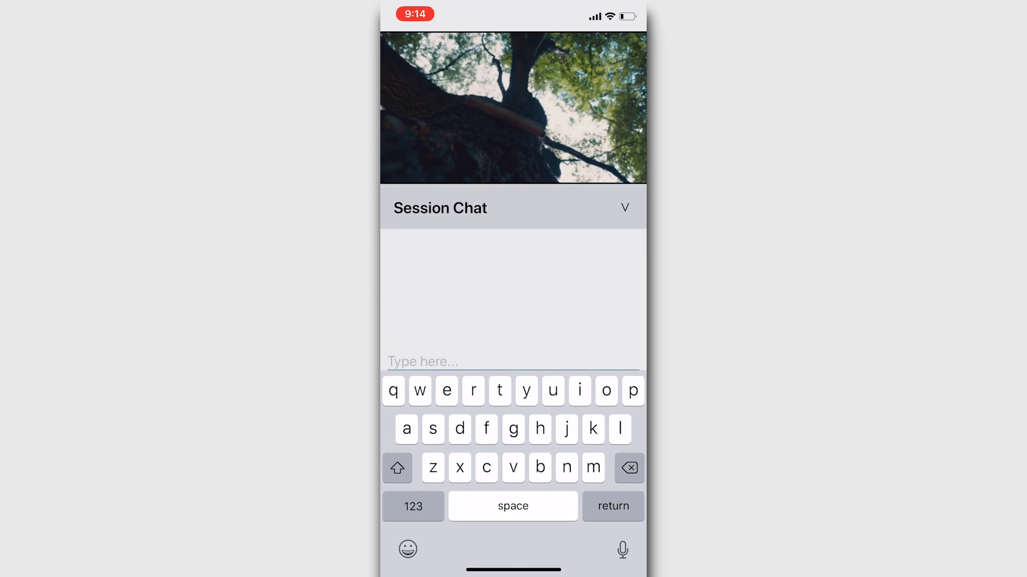
{"action": "type", "text": "looks "}
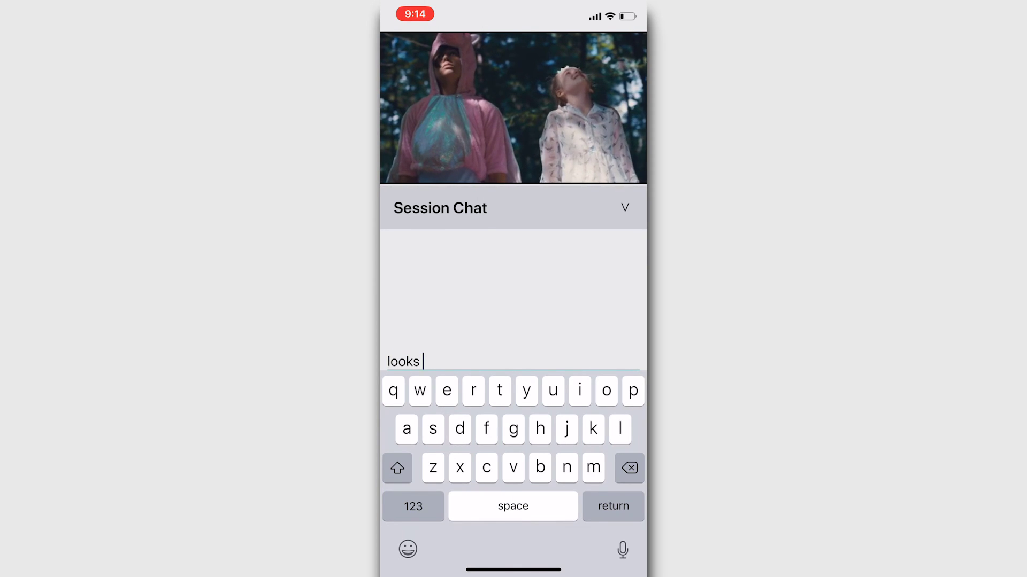
{"action": "type", "text": "great!"}
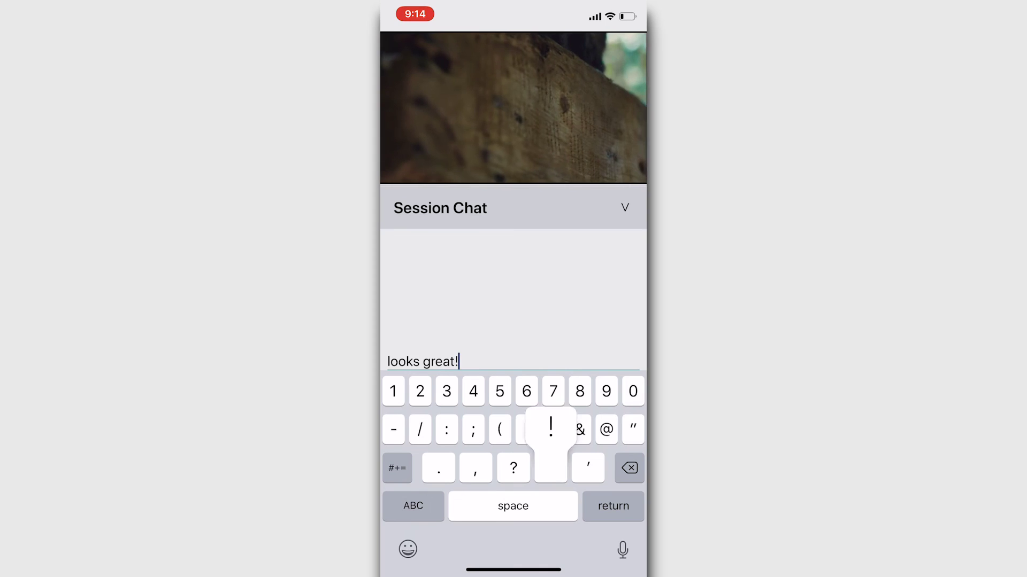
{"action": "key", "text": "Return"}
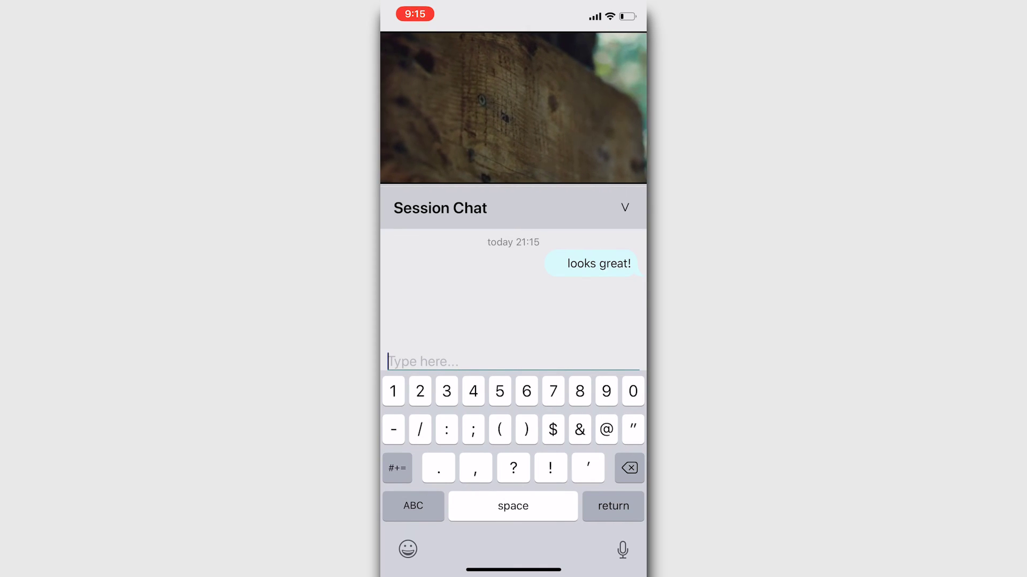
{"action": "left_click", "coordinate": [625, 208]}
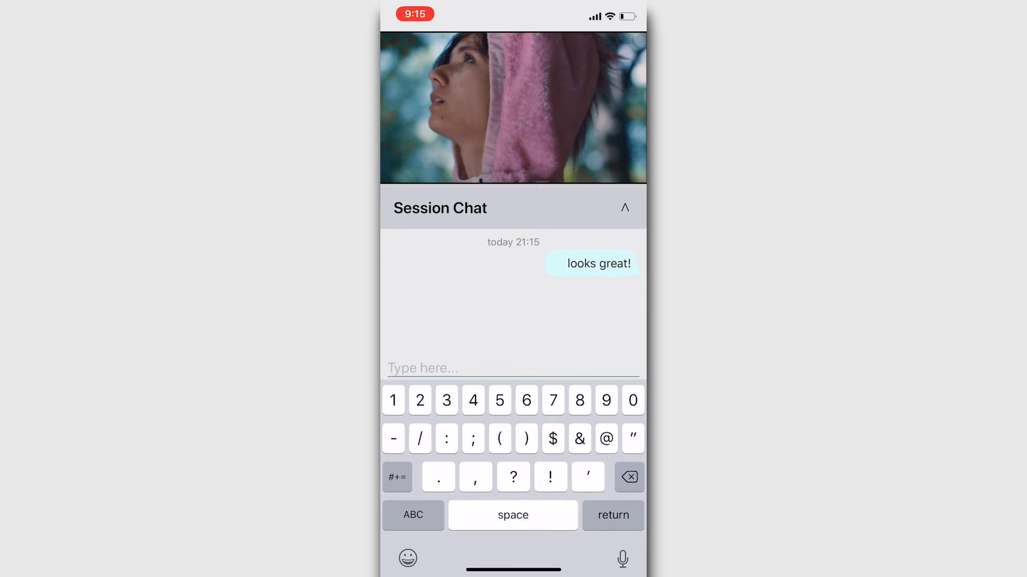